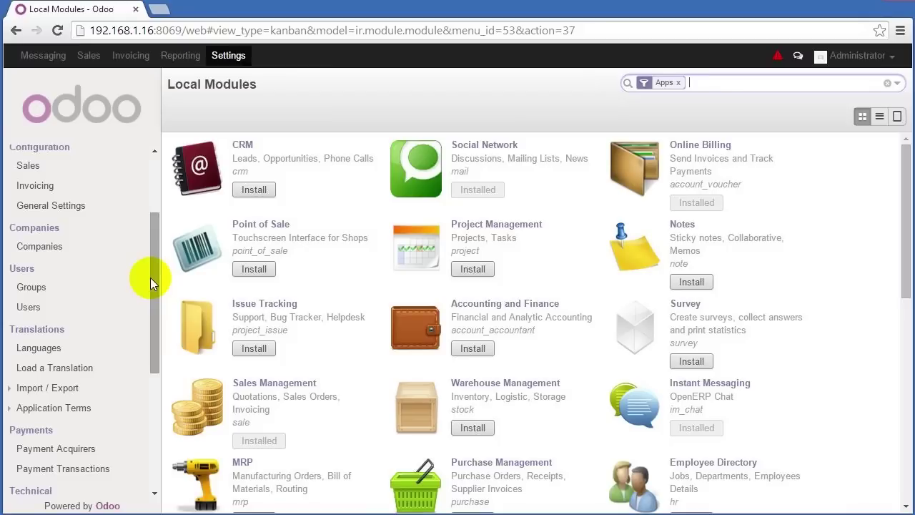
- Open the Administrator user record and review its application access rights, technical settings and usability options
click(27, 307)
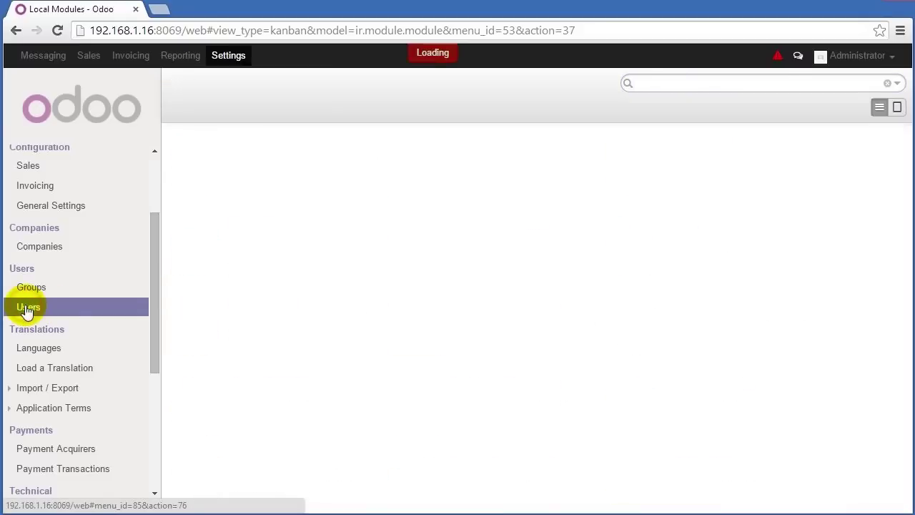
click(216, 165)
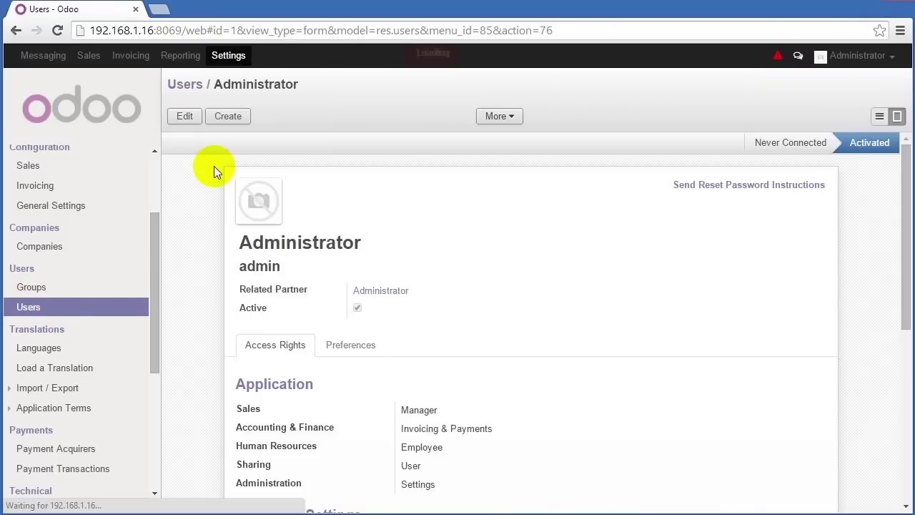
scroll(187, 180, down, 3)
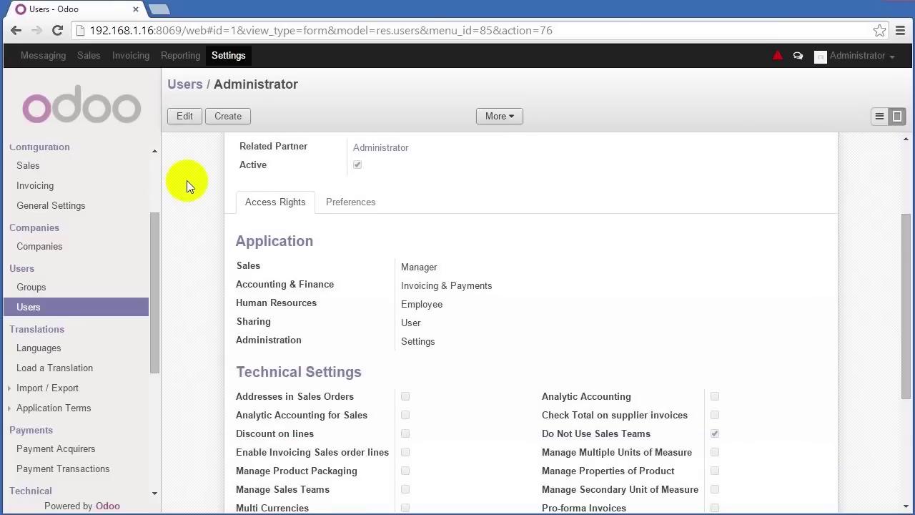
scroll(186, 180, down, 1)
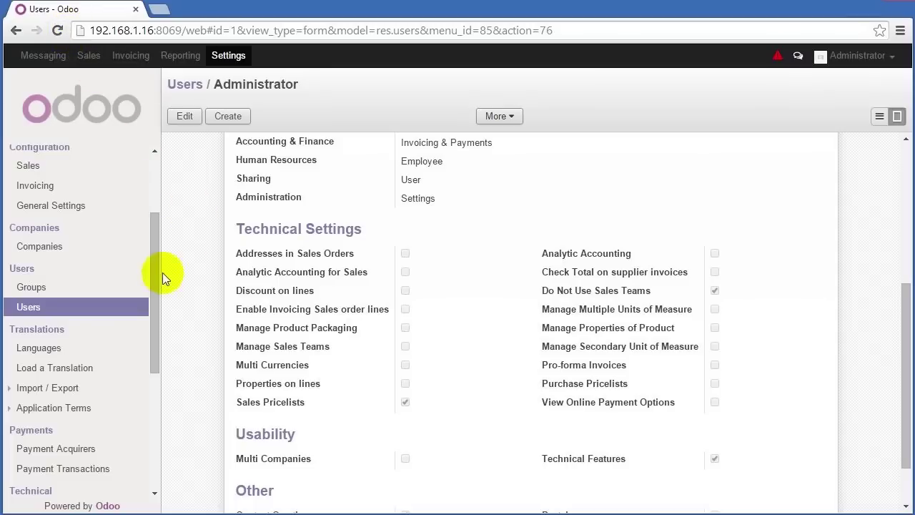
- Open the technical Reports list in the settings and look through its report definitions
drag(156, 266, 148, 403)
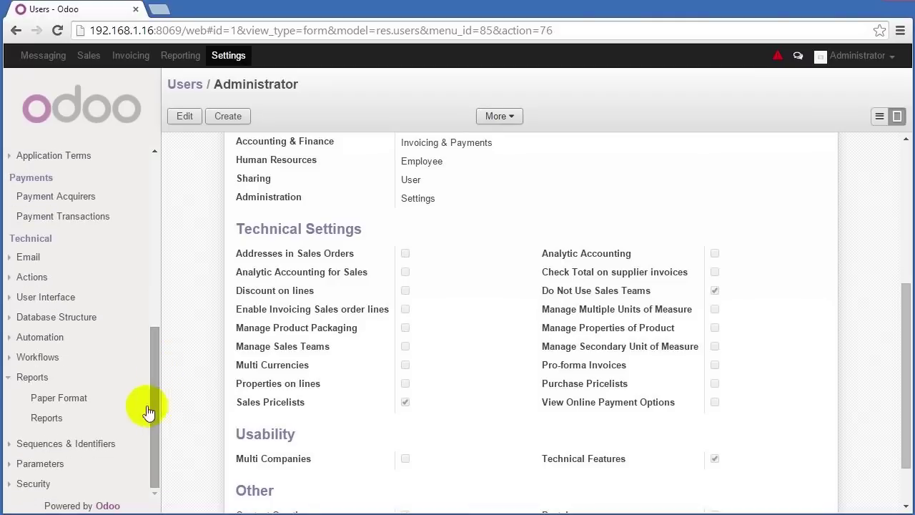
click(47, 418)
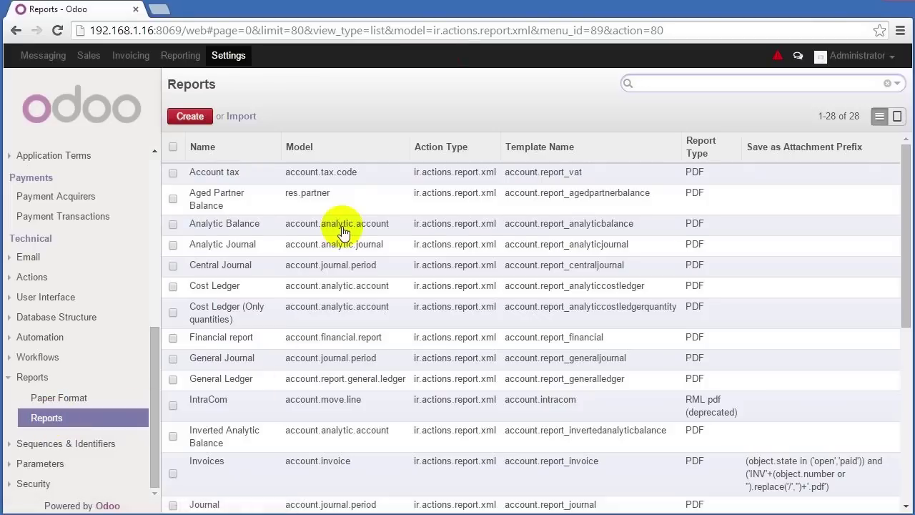
scroll(342, 238, down, 3)
scroll(386, 375, down, 2)
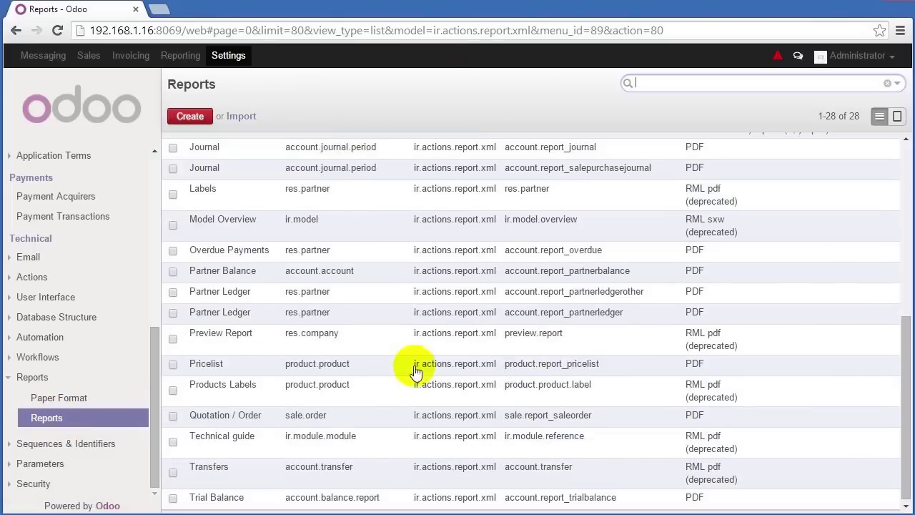
scroll(708, 340, up, 4)
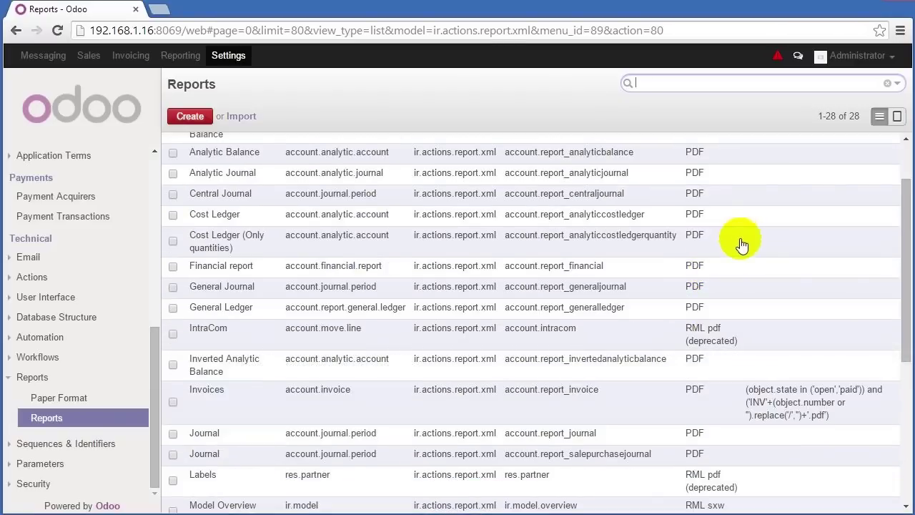
scroll(762, 349, up, 2)
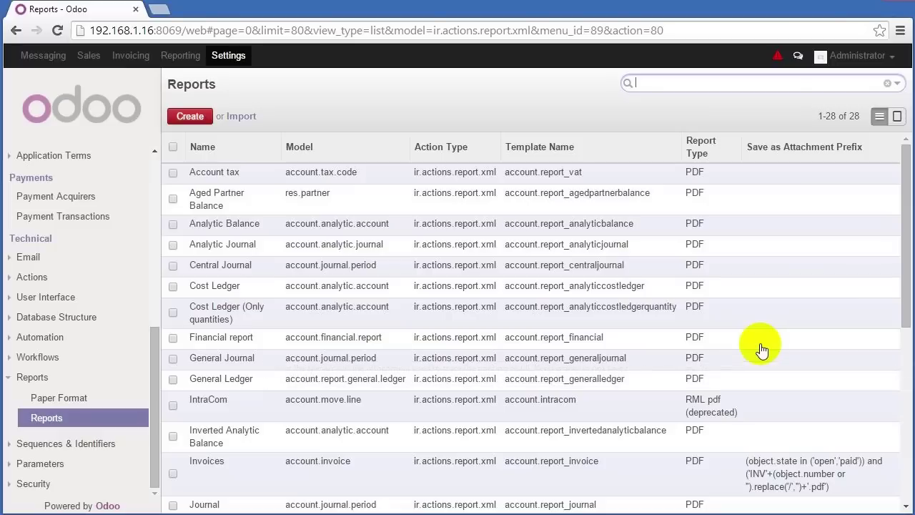
- Examine the report type, template name and attachment prefix columns for the listed reports
mouse_move(754, 421)
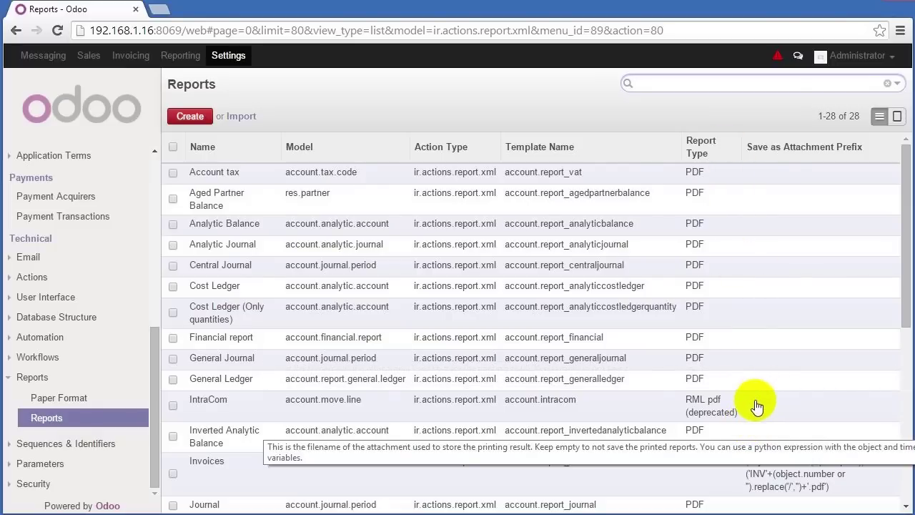
mouse_move(695, 415)
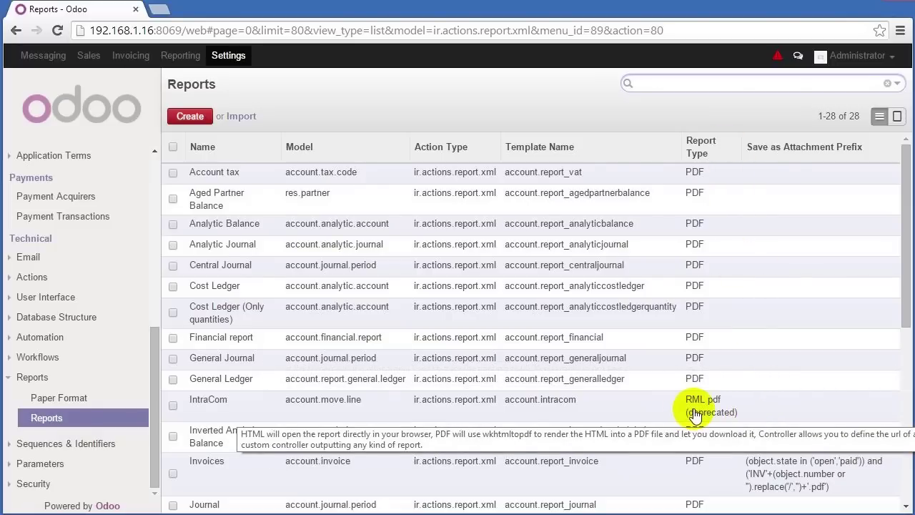
mouse_move(646, 418)
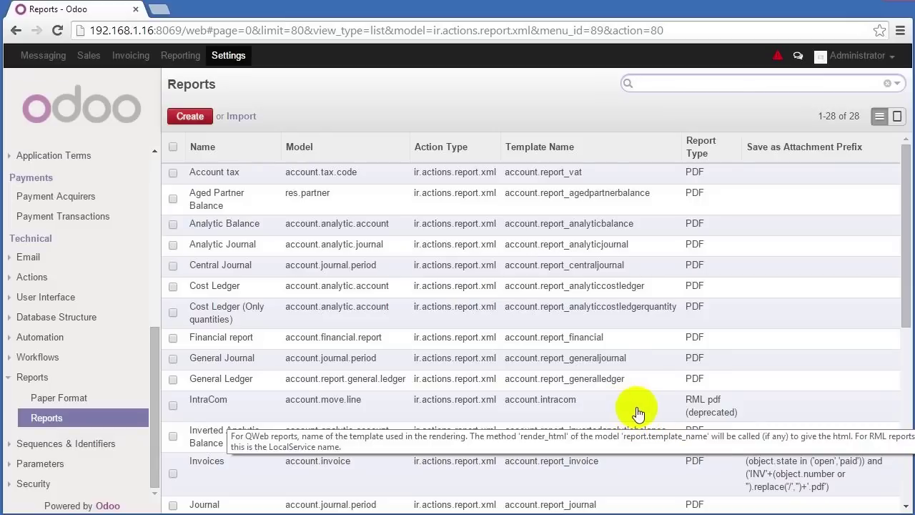
mouse_move(843, 410)
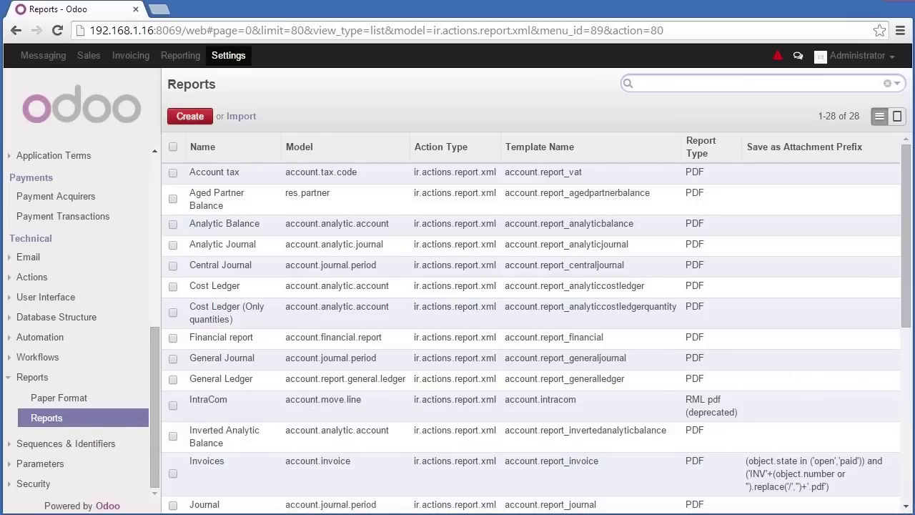
scroll(827, 240, down, 4)
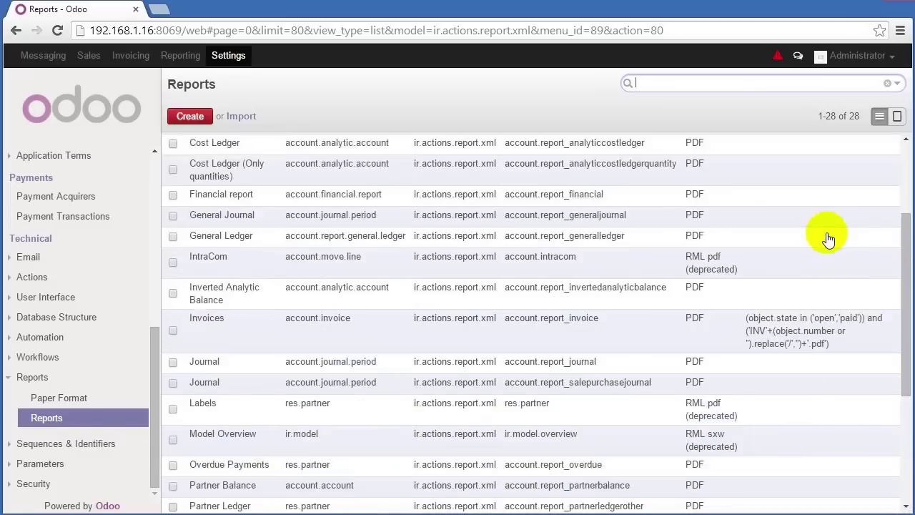
scroll(822, 243, down, 1)
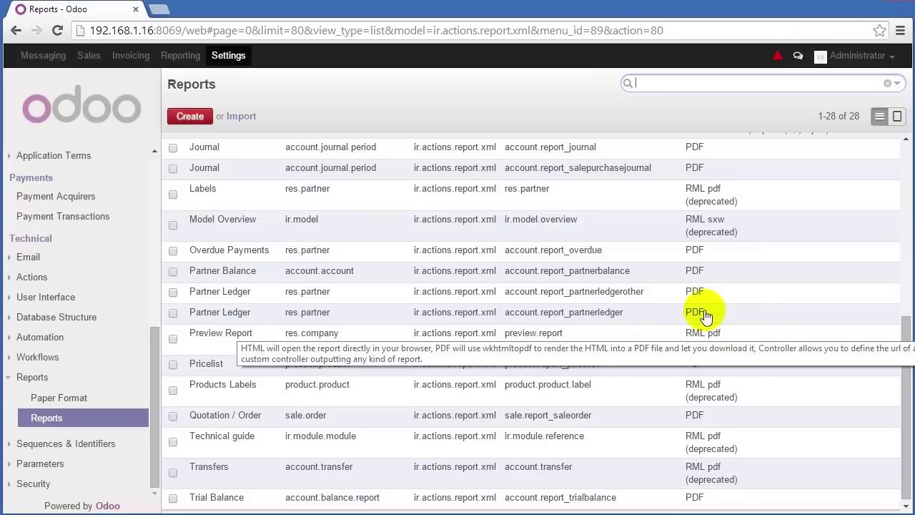
scroll(680, 313, down, 1)
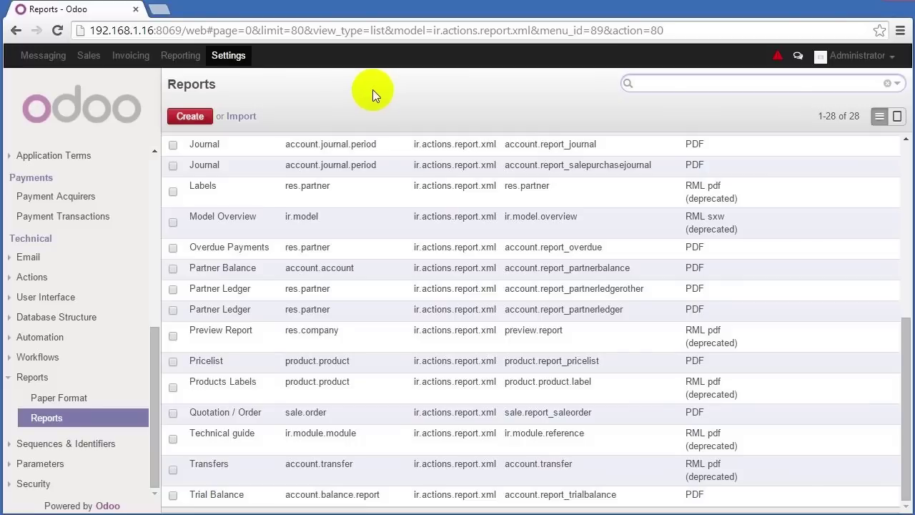
- Open Sales in a separate browser tab and open the Acme Widgets quotation with the status Quotation Sent
right_click(90, 62)
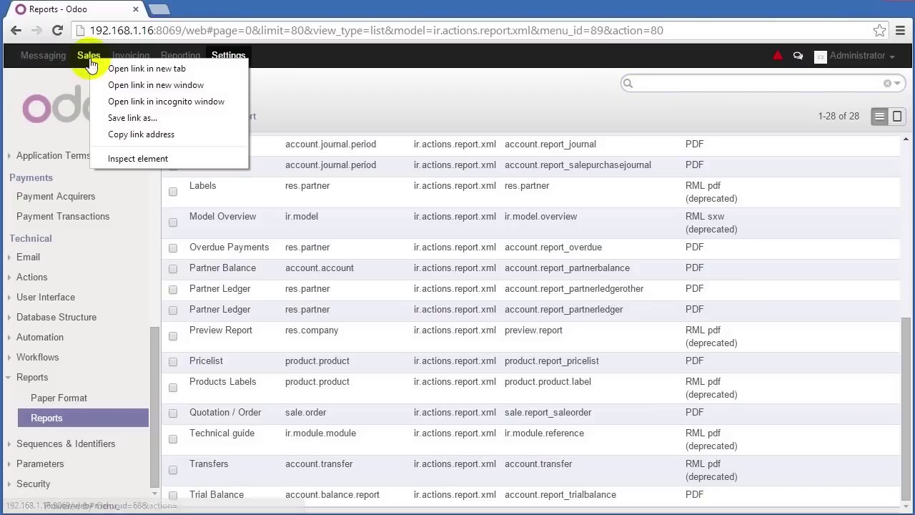
click(130, 71)
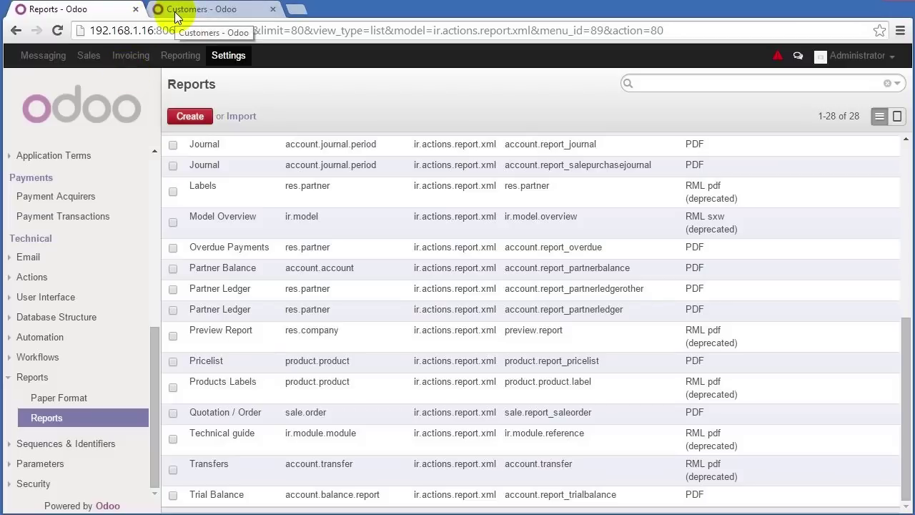
click(196, 14)
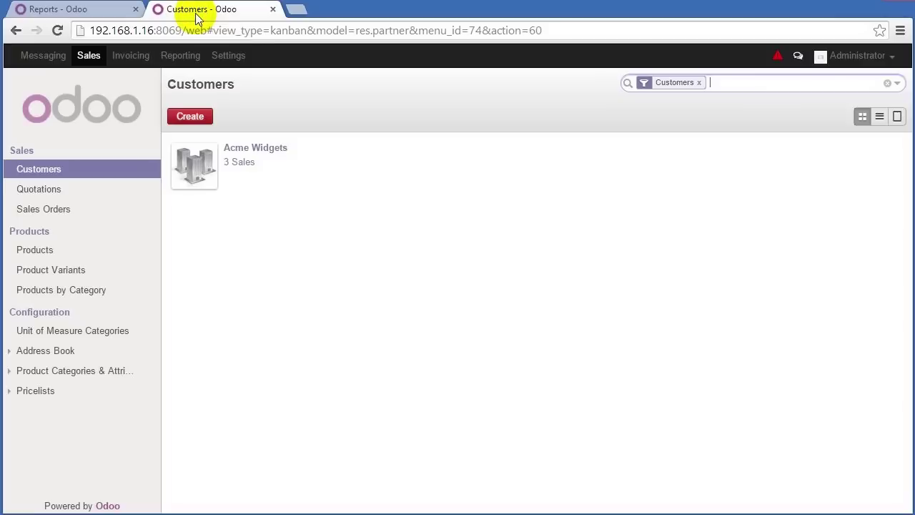
click(52, 213)
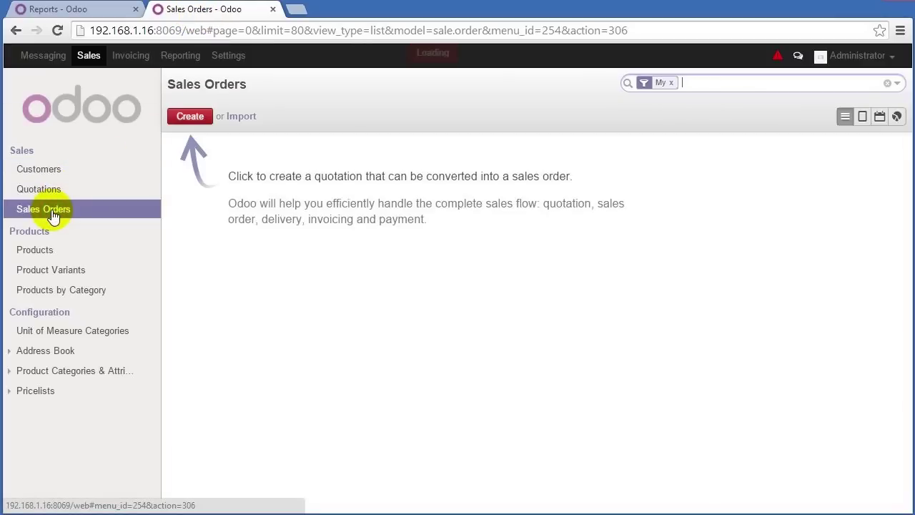
click(54, 195)
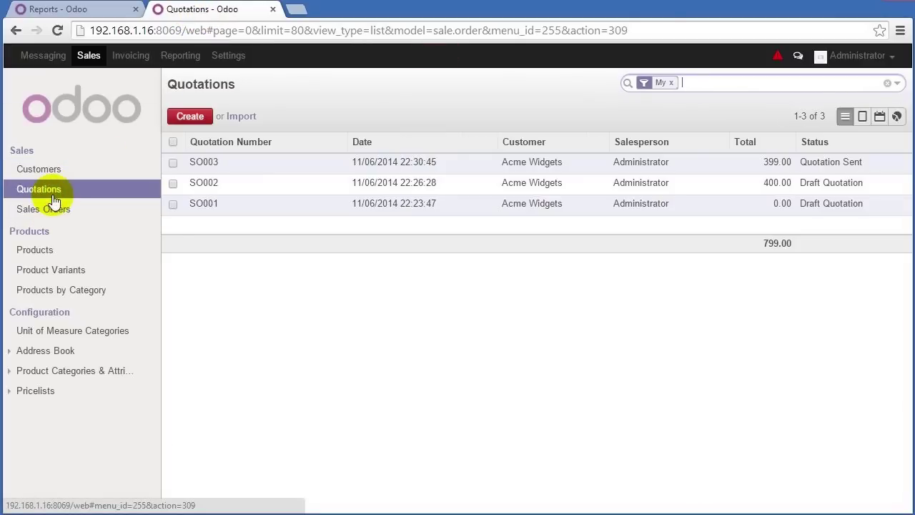
click(407, 166)
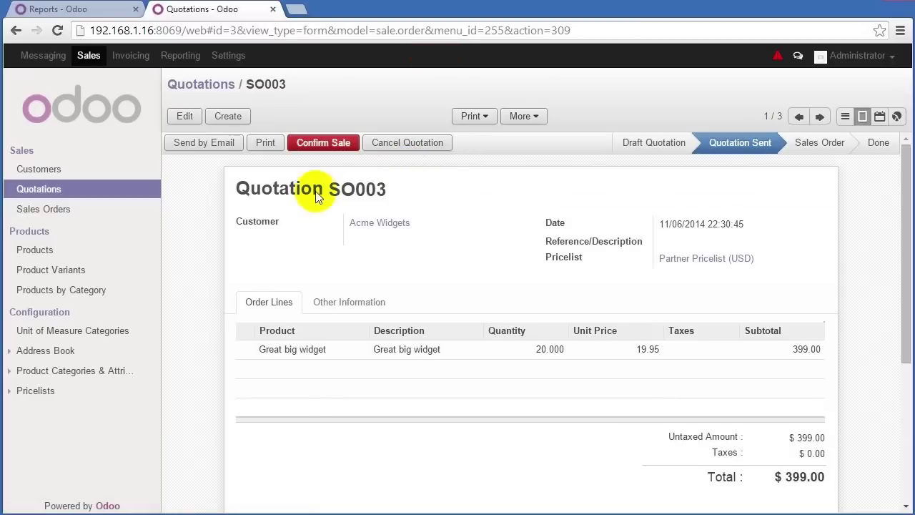
- Print the Acme Widgets quotation to PDF and view the downloaded report in the browser, closing it when done
click(265, 143)
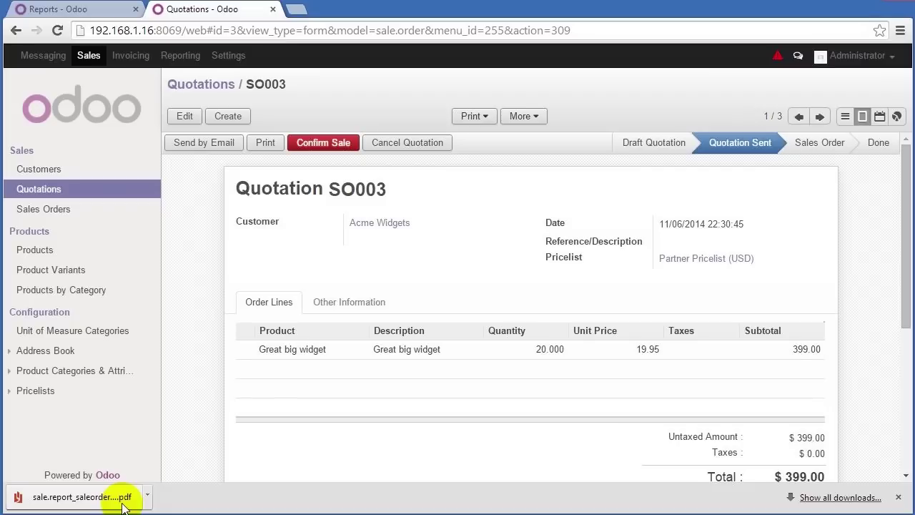
drag(123, 504, 286, 358)
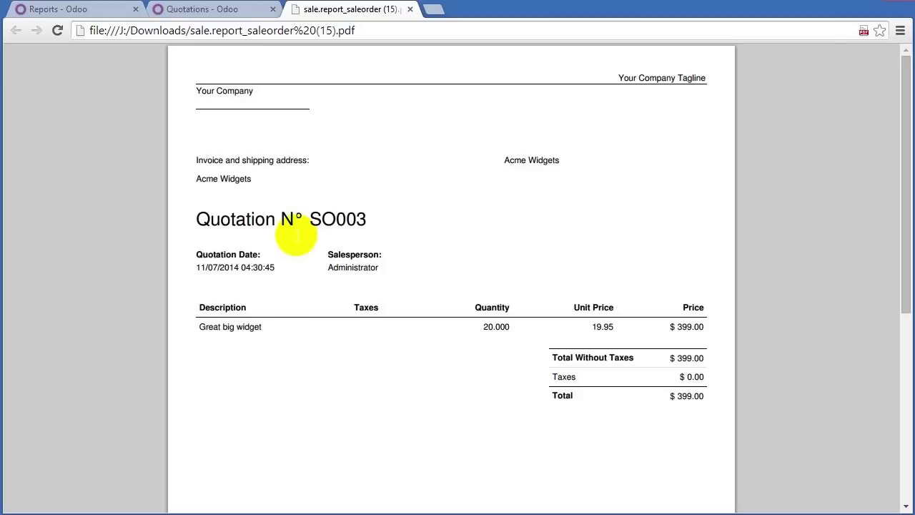
click(410, 9)
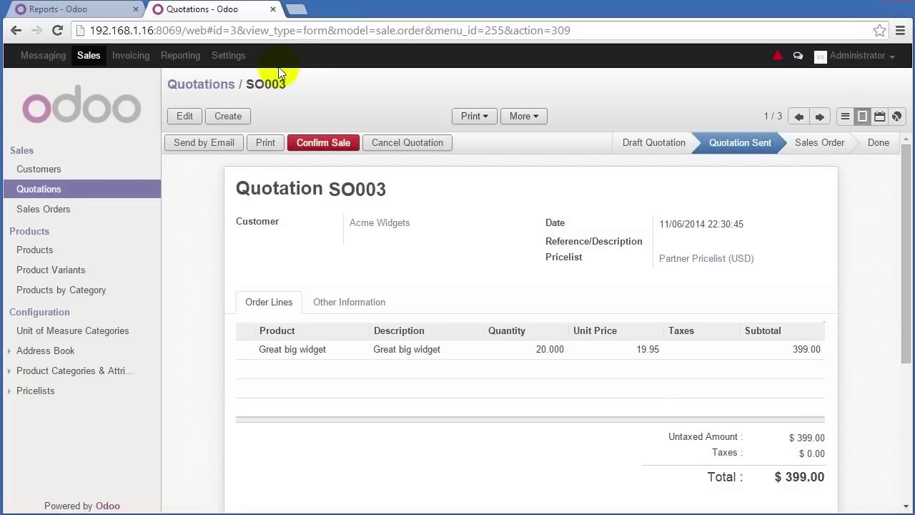
- View the Sales configuration options and expand the Reports section of the technical settings
click(240, 63)
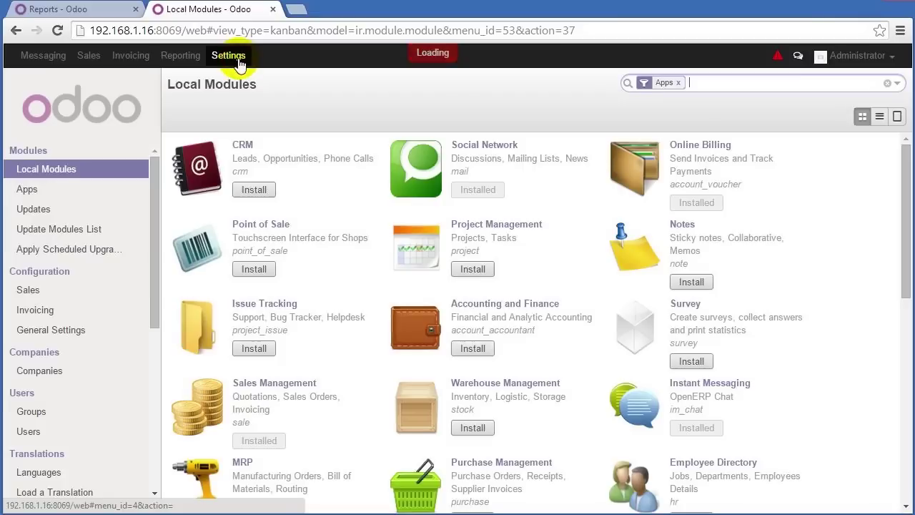
click(67, 294)
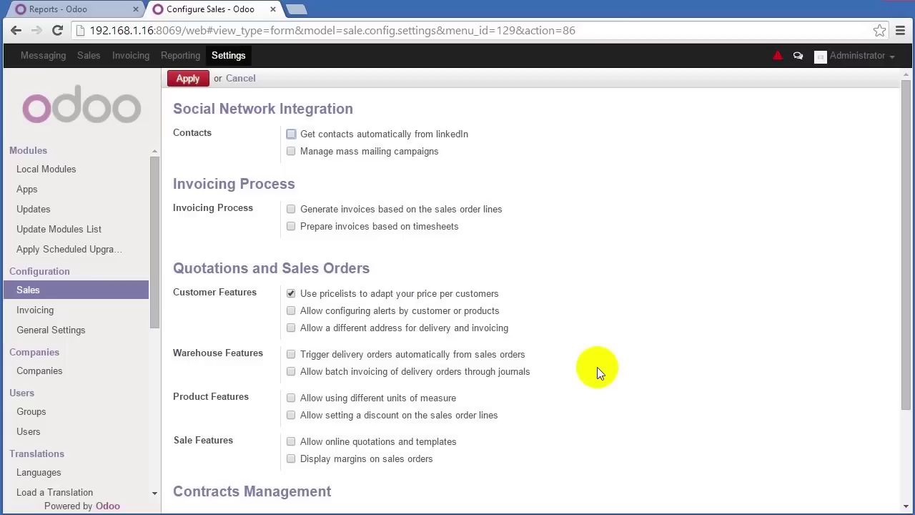
click(155, 354)
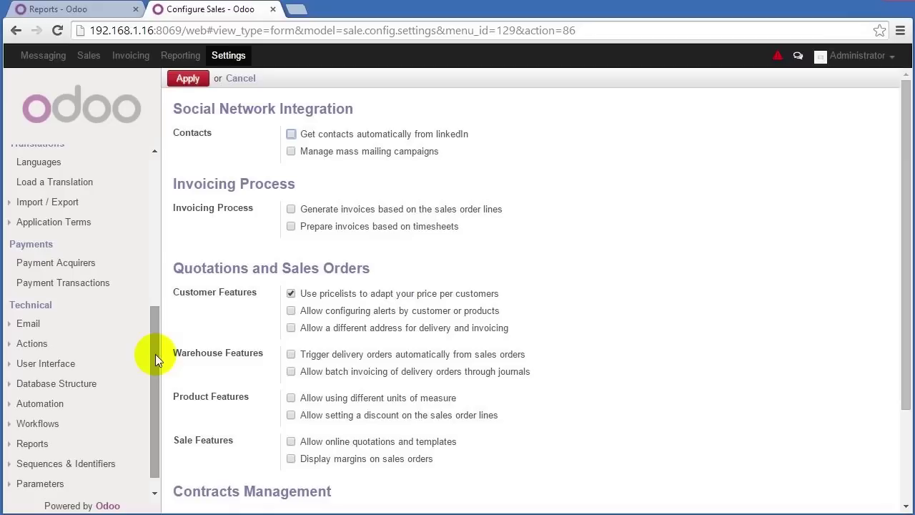
click(44, 446)
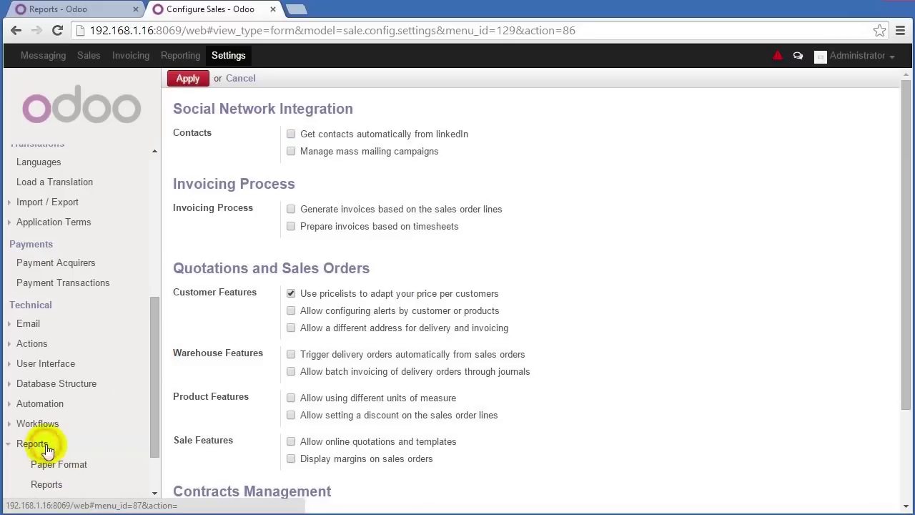
scroll(157, 408, down, 1)
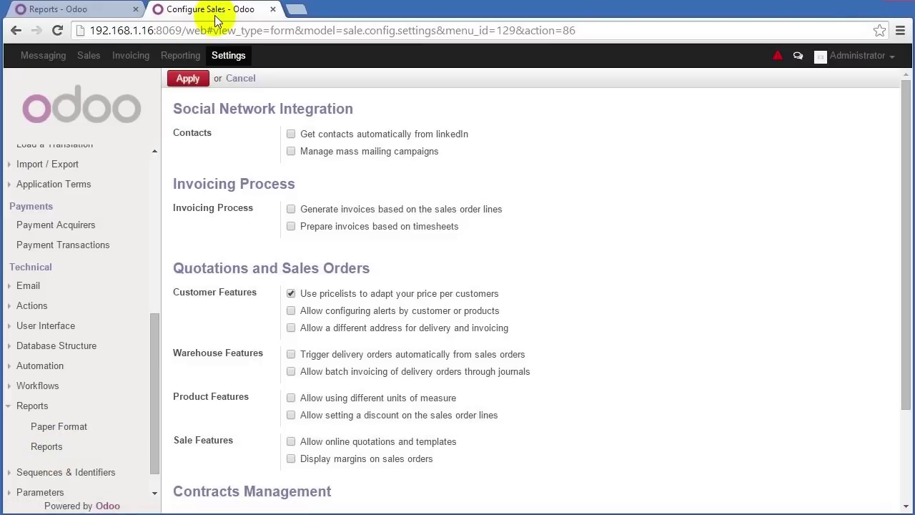
- Print the sent Acme Widgets quotation again from Sales and return to the open technical Reports list
click(86, 55)
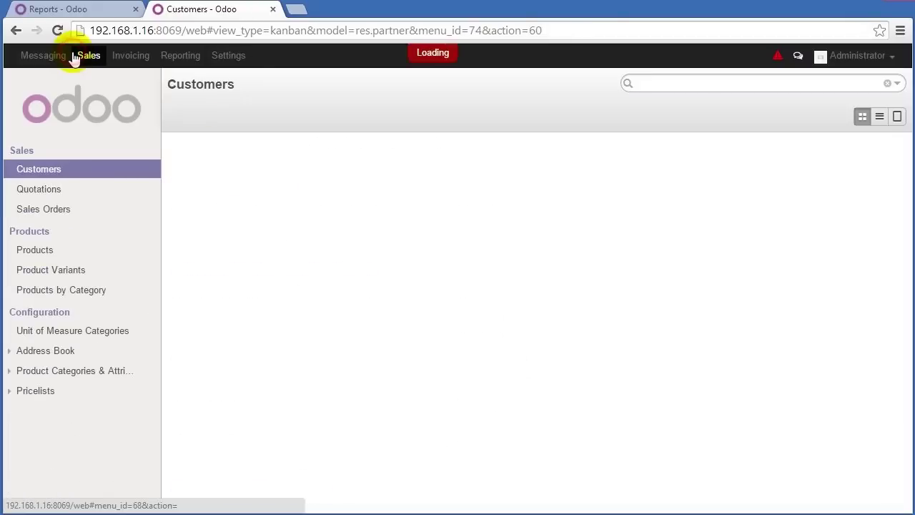
click(55, 208)
click(53, 190)
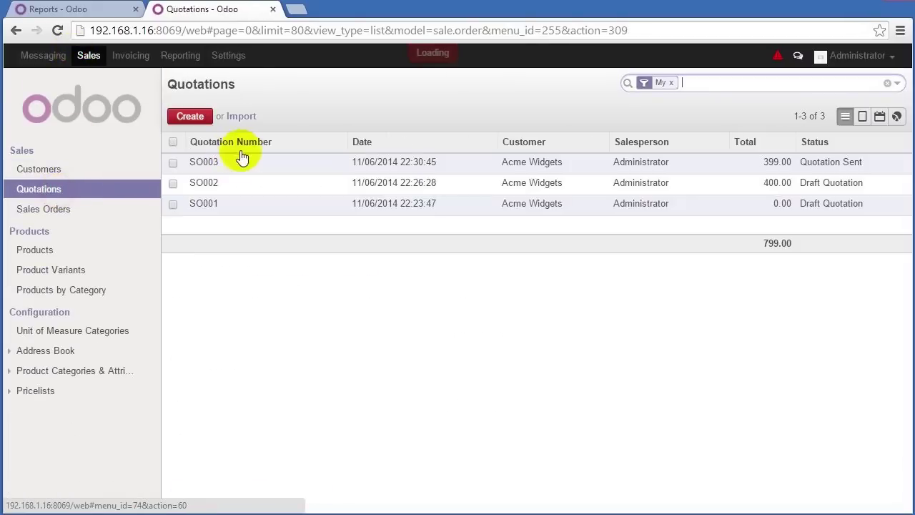
click(350, 162)
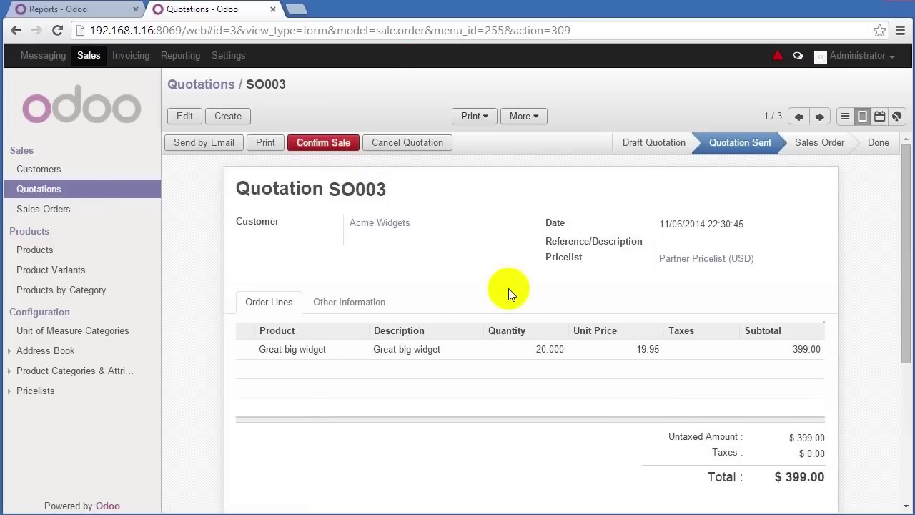
click(284, 147)
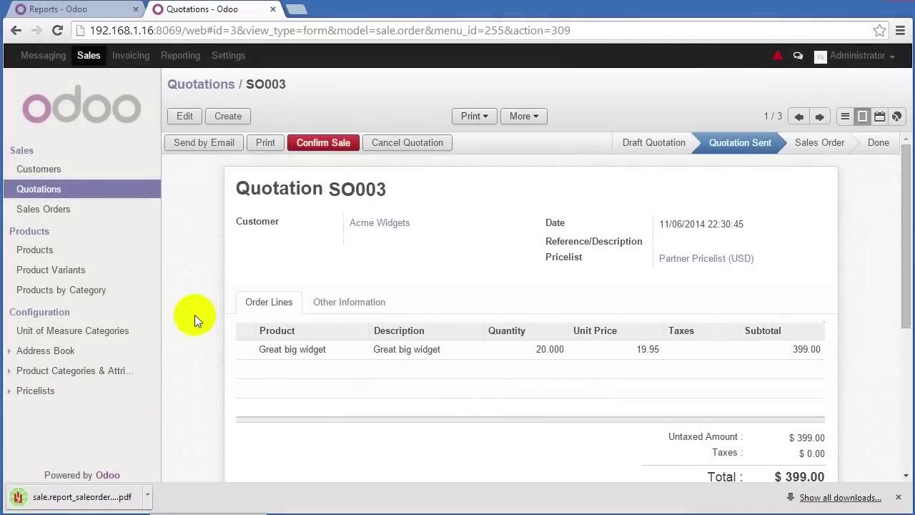
click(74, 17)
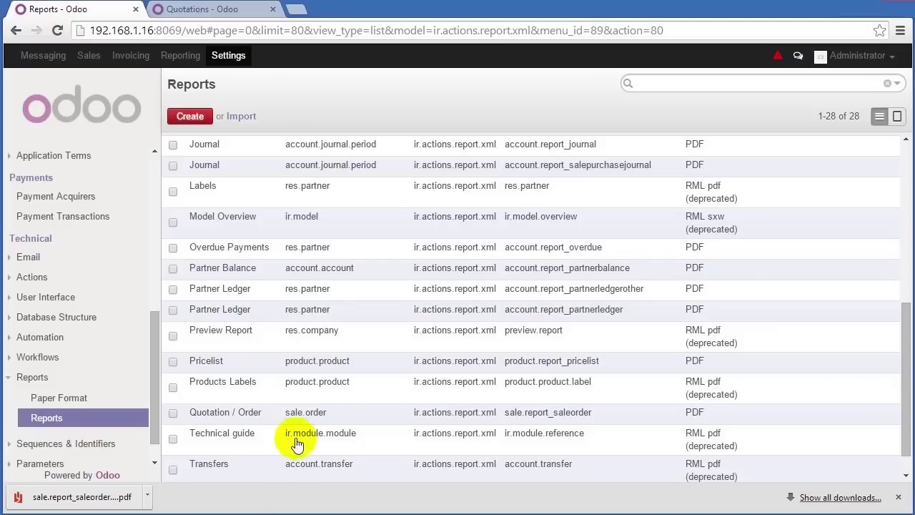
- Open the Quotation / Order report definition, change its report type to HTML and save it
click(327, 420)
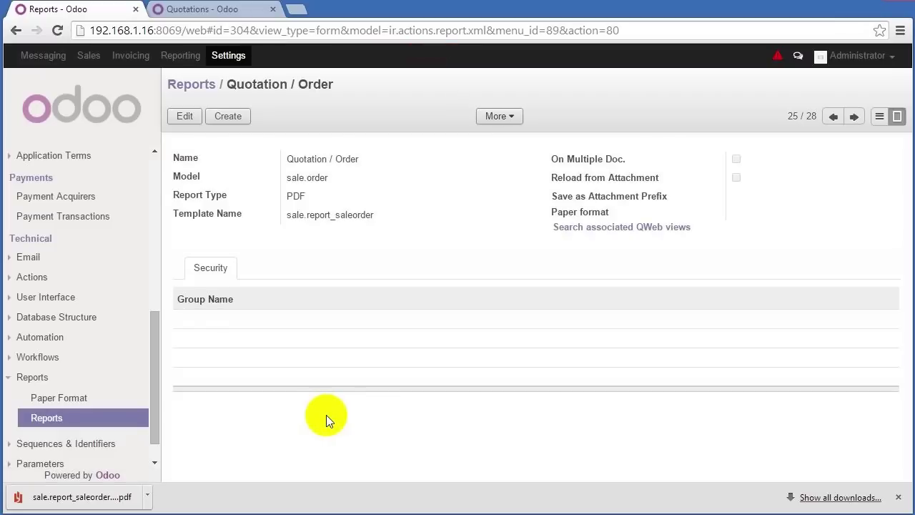
mouse_move(223, 197)
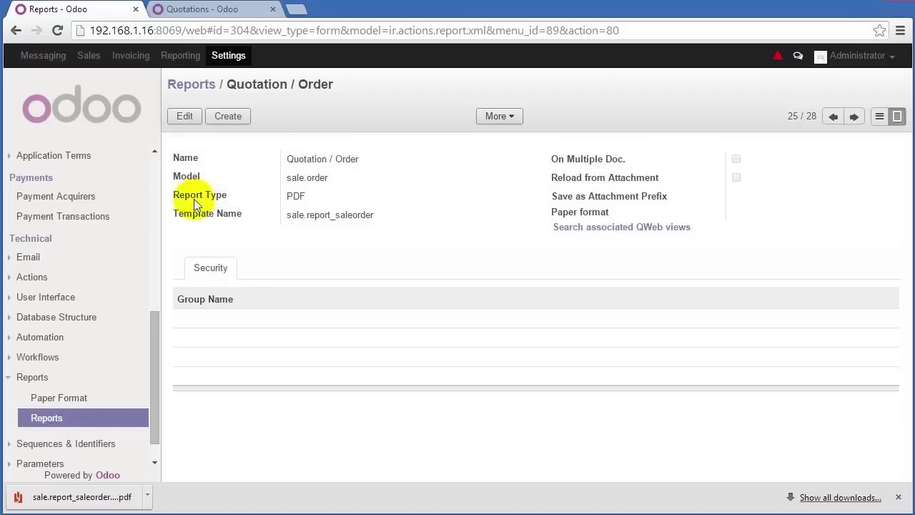
click(184, 119)
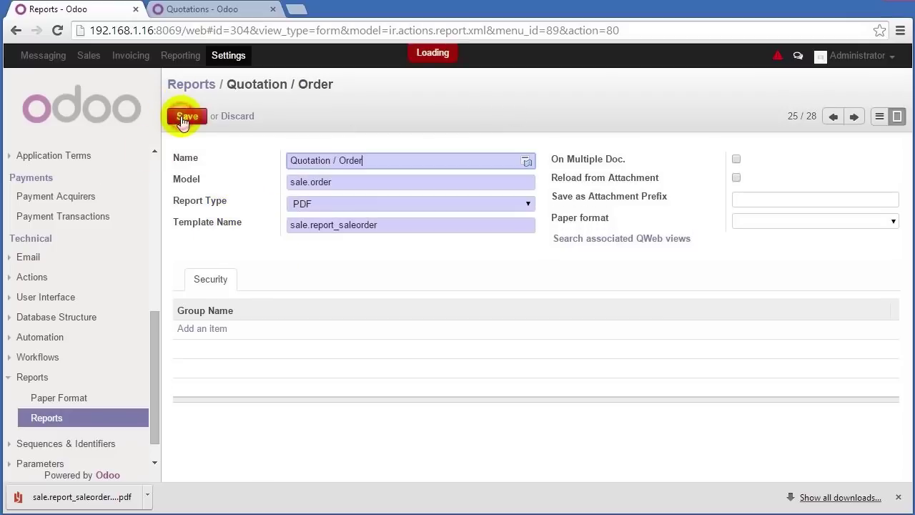
click(397, 204)
click(338, 242)
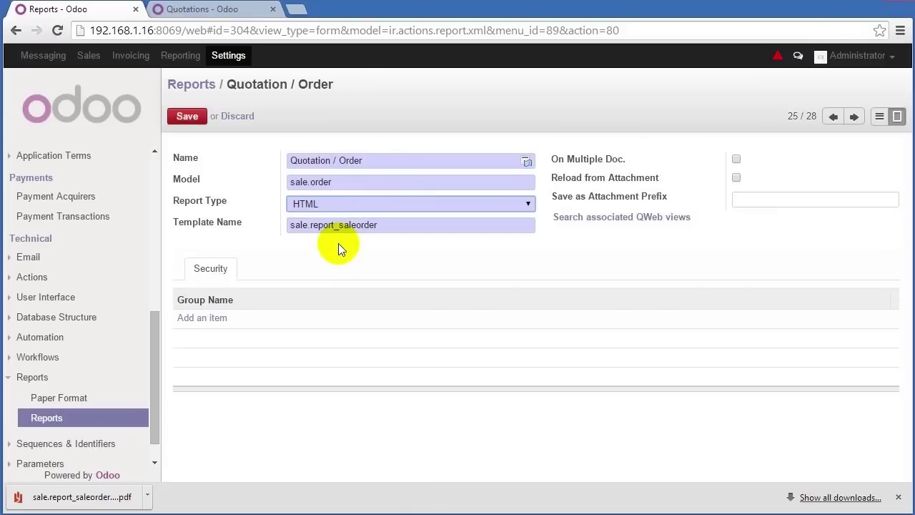
click(187, 117)
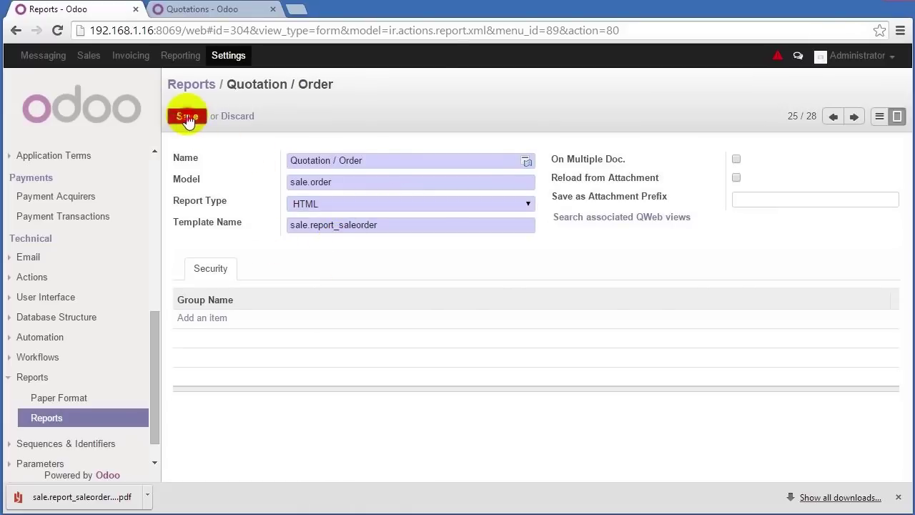
- Print the Acme Widgets quotation from Sales to view the HTML report, closing the report window when done
click(204, 11)
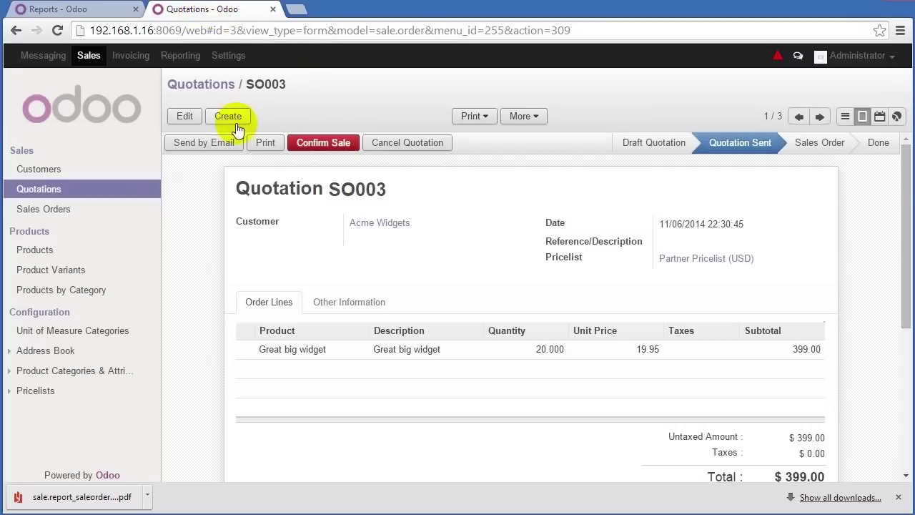
click(266, 142)
drag(2, 1, 398, 1)
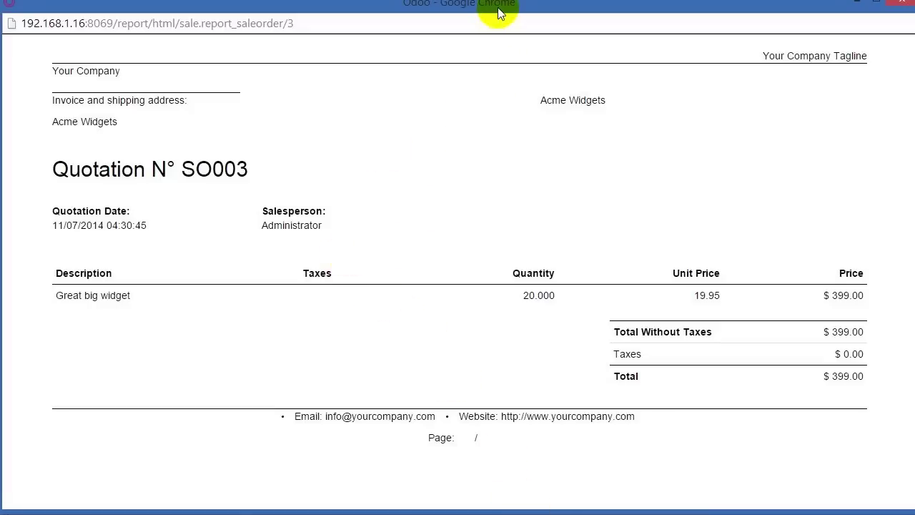
drag(499, 8, 495, 10)
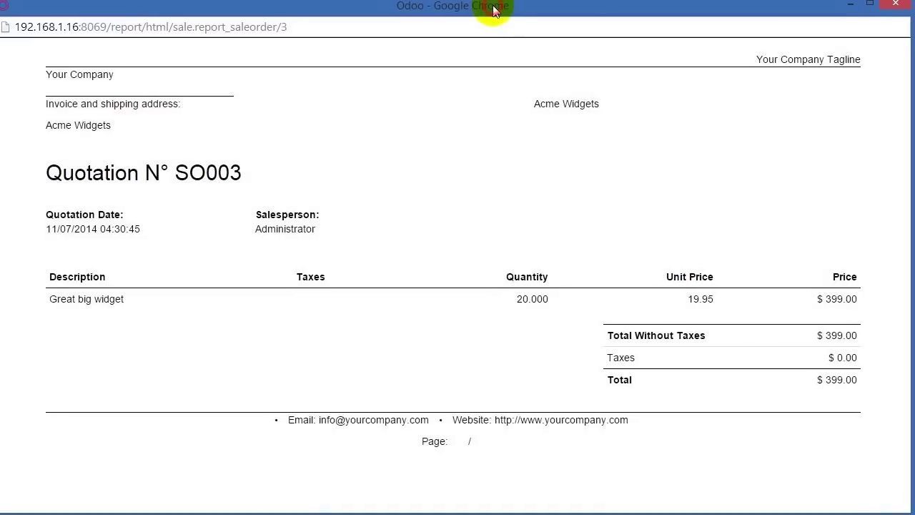
click(896, 6)
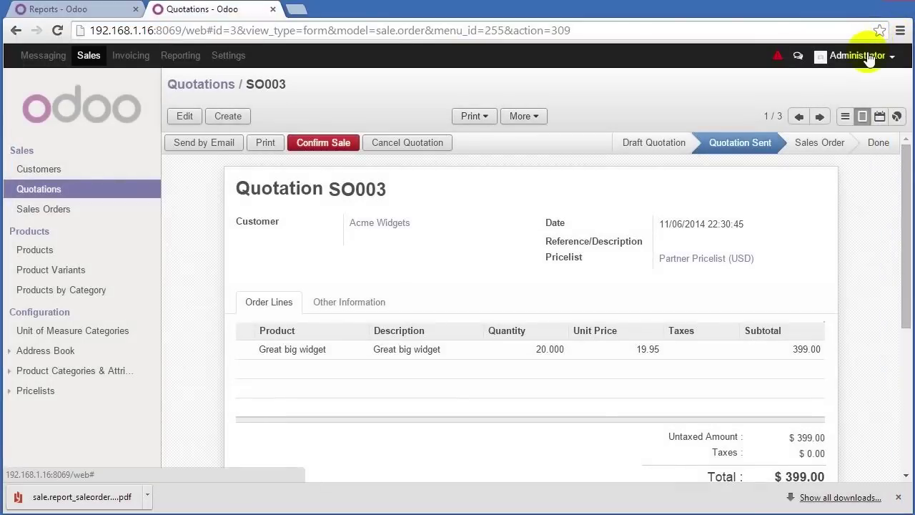
- Search the local modules for "website" and install Website Builder
click(229, 56)
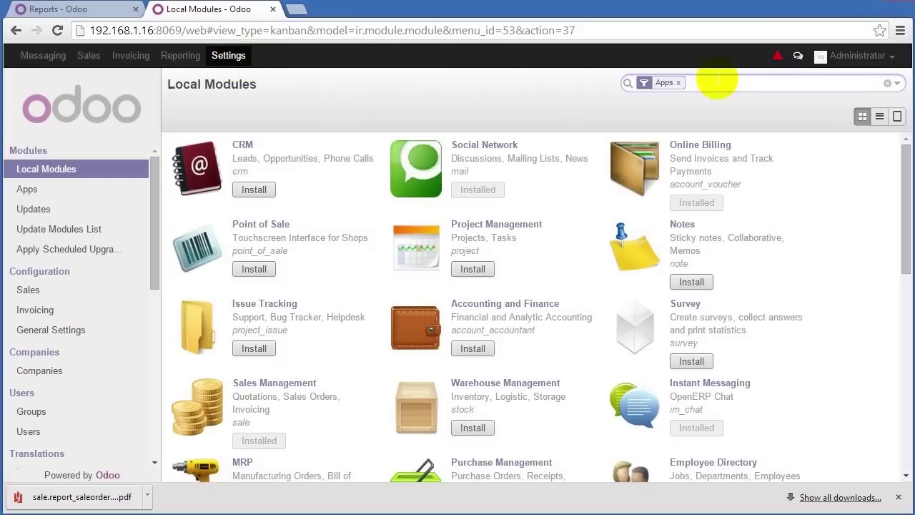
text(website)
key(Return)
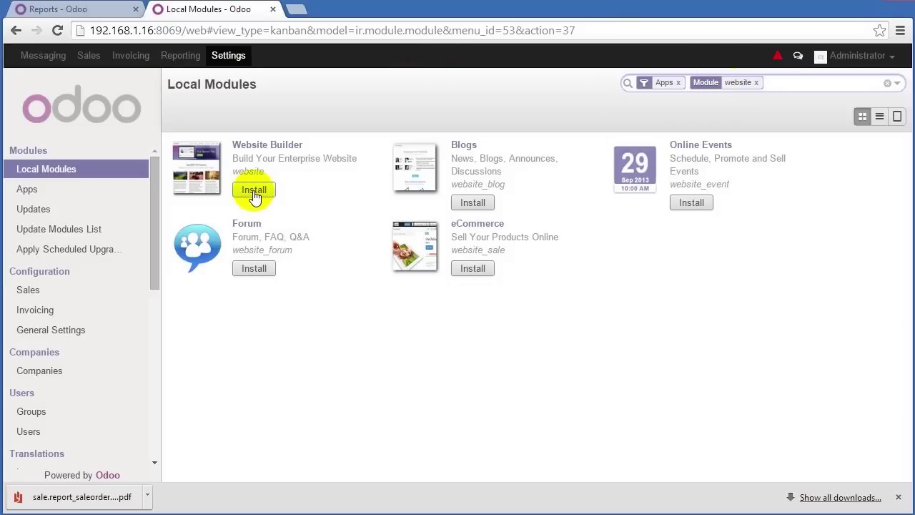
click(255, 197)
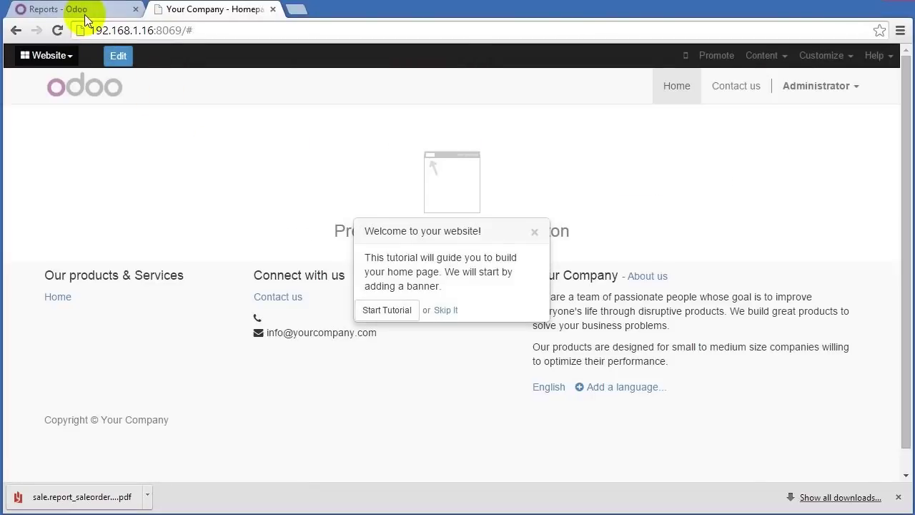
- Dismiss the website welcome tutorial and reopen the first Acme Widgets quotation in Sales
click(535, 231)
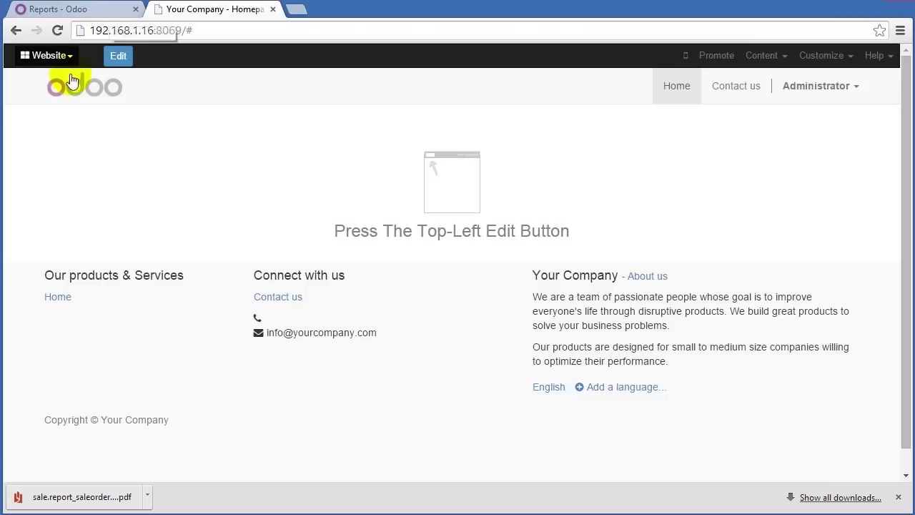
click(49, 56)
click(46, 100)
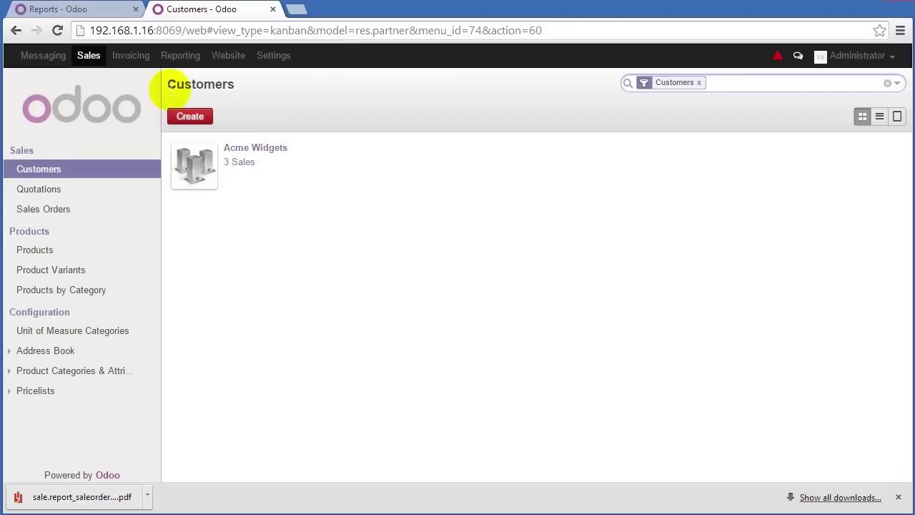
click(75, 214)
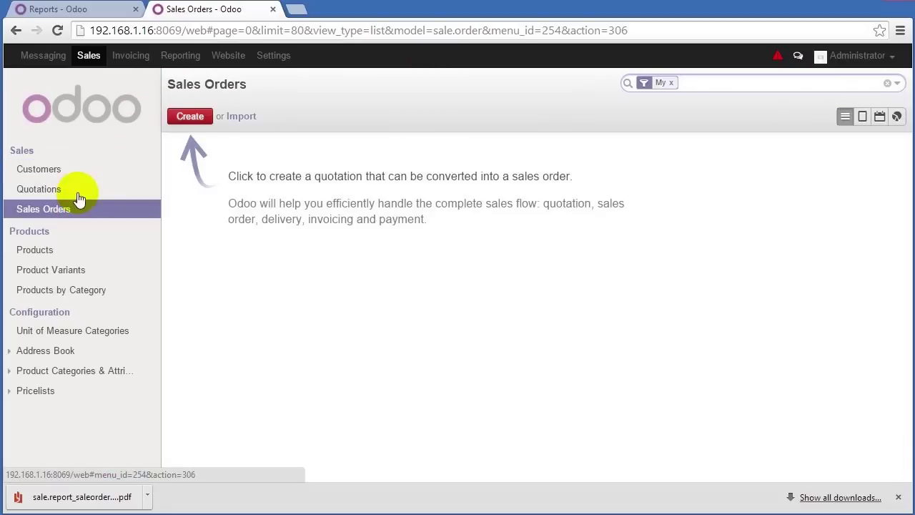
click(73, 191)
click(272, 163)
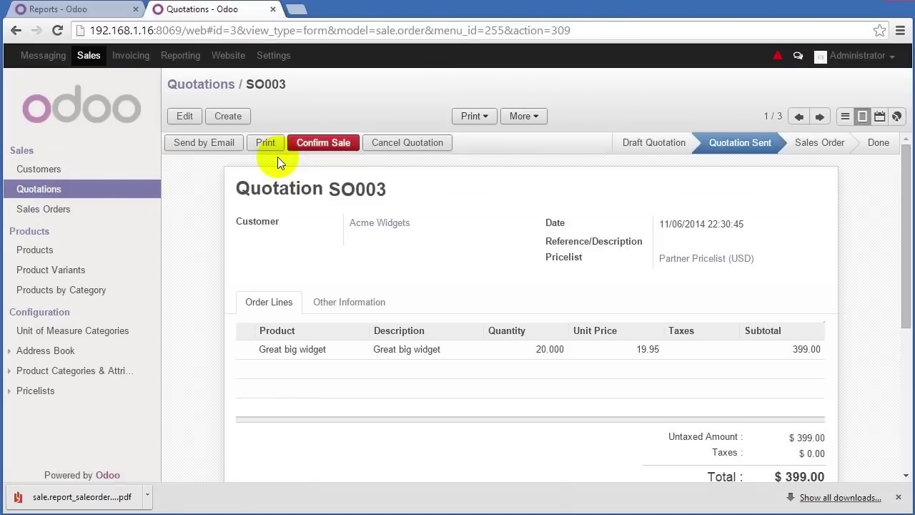
- Print the Acme Widgets quotation as an HTML report and put the report page into edit mode
click(263, 144)
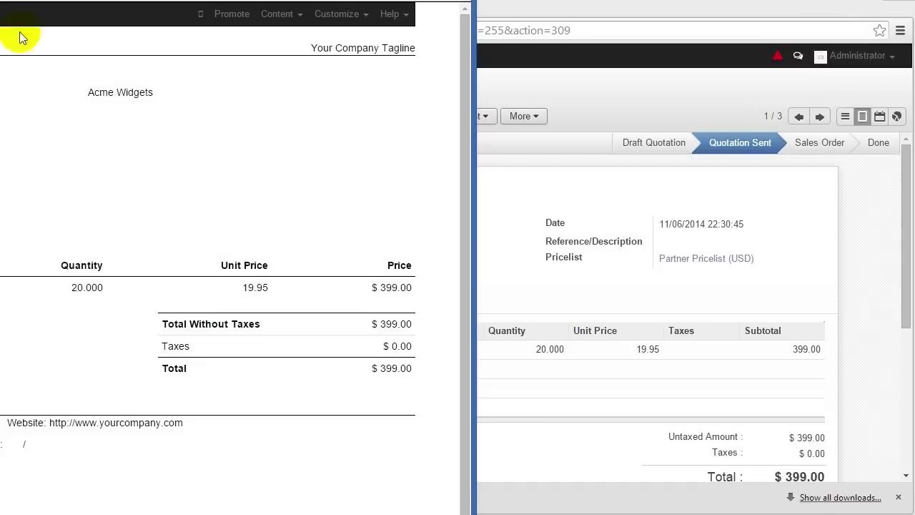
drag(21, 37, 320, 3)
click(367, 429)
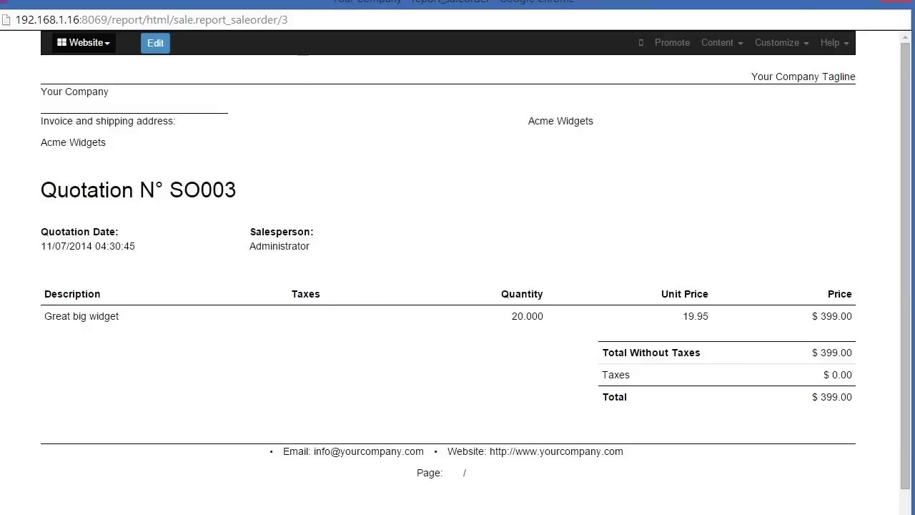
click(157, 49)
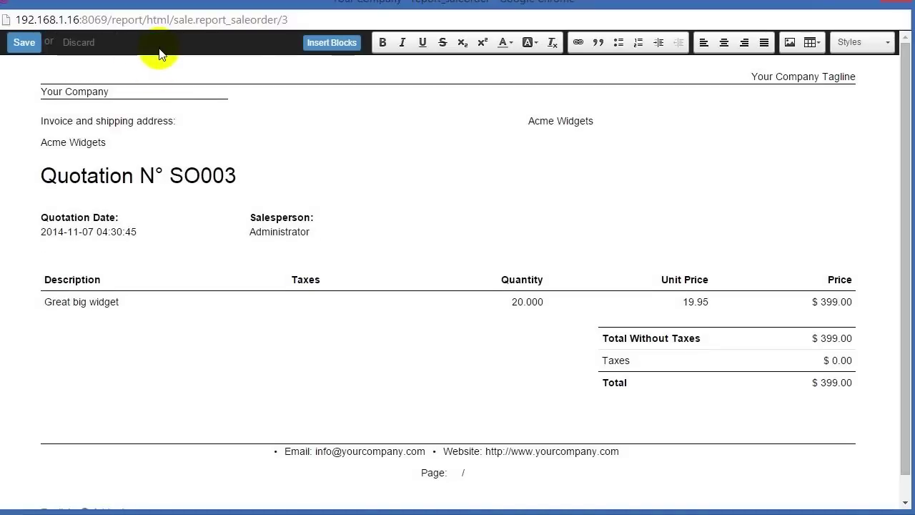
- Change the report heading text before the quotation number to "Quote #"
click(163, 175)
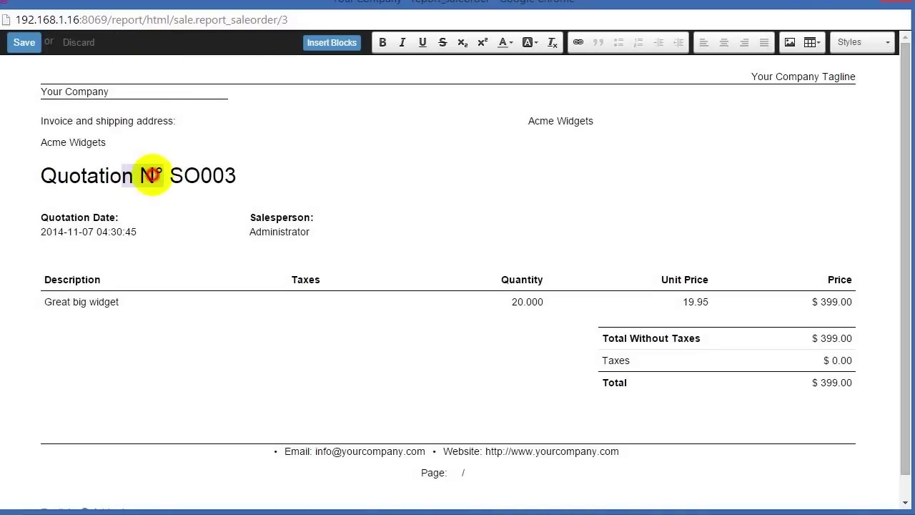
key(BackSpace)
key(BackSpace)
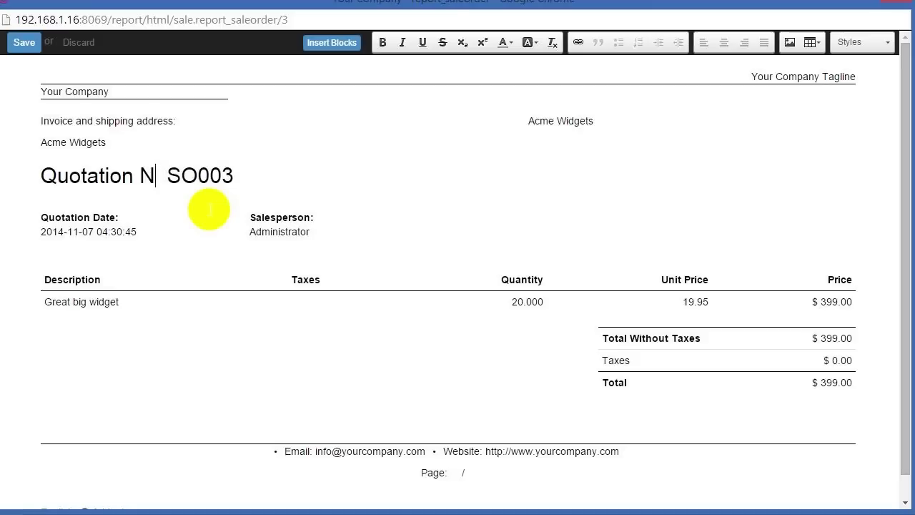
key(BackSpace)
key(BackSpace)
key(BackSpace)
key(BackSpace)
key(BackSpace)
key(BackSpace)
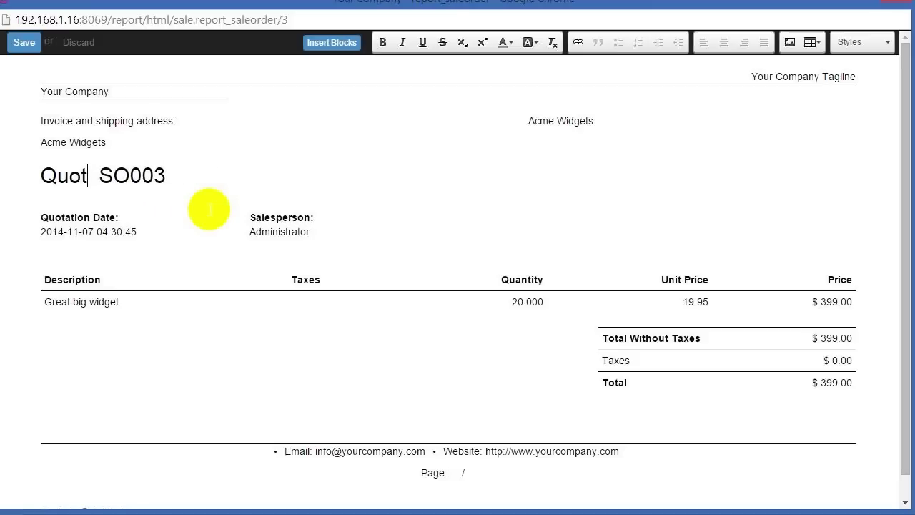
text(e $)
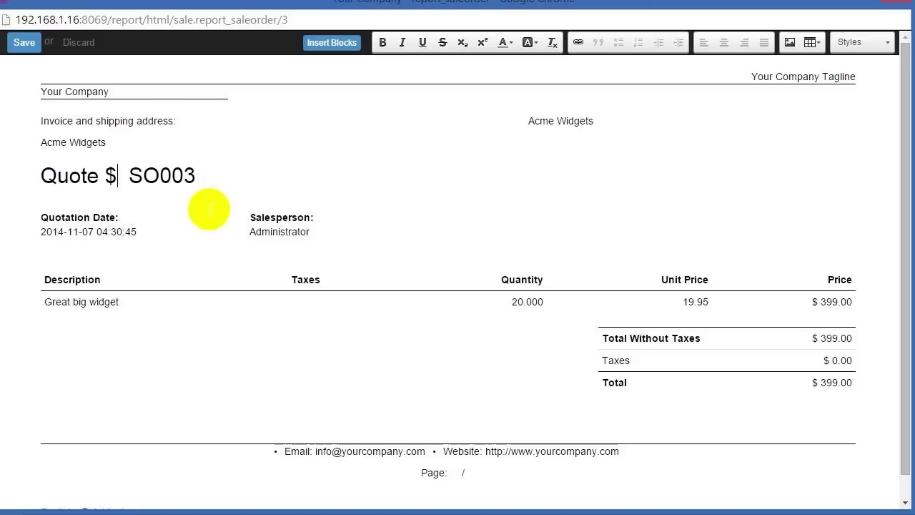
key(BackSpace)
text(#)
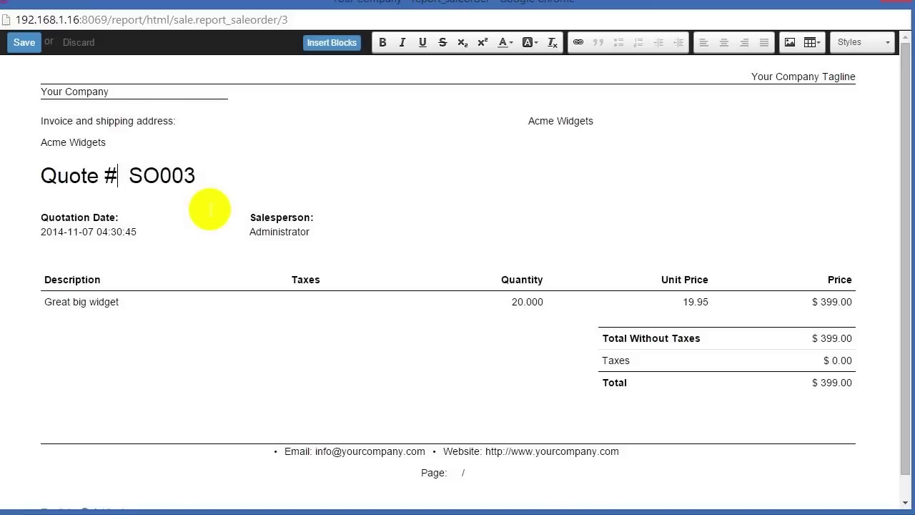
- Replace the Salesperson label in the report with "Team Member"
double_click(276, 217)
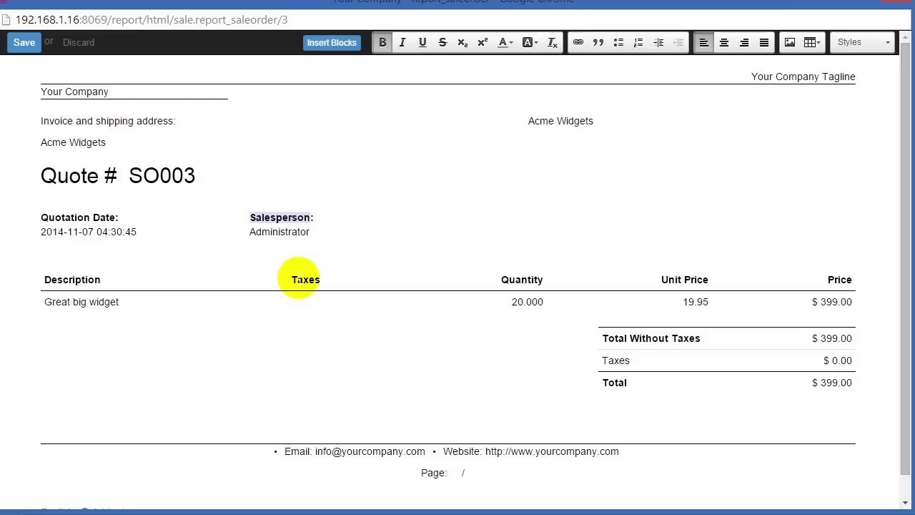
text(Team )
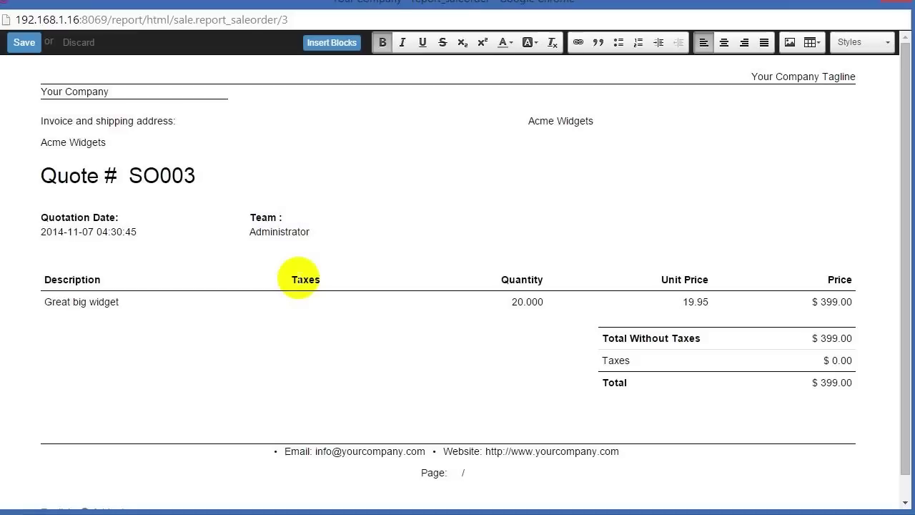
text(Member)
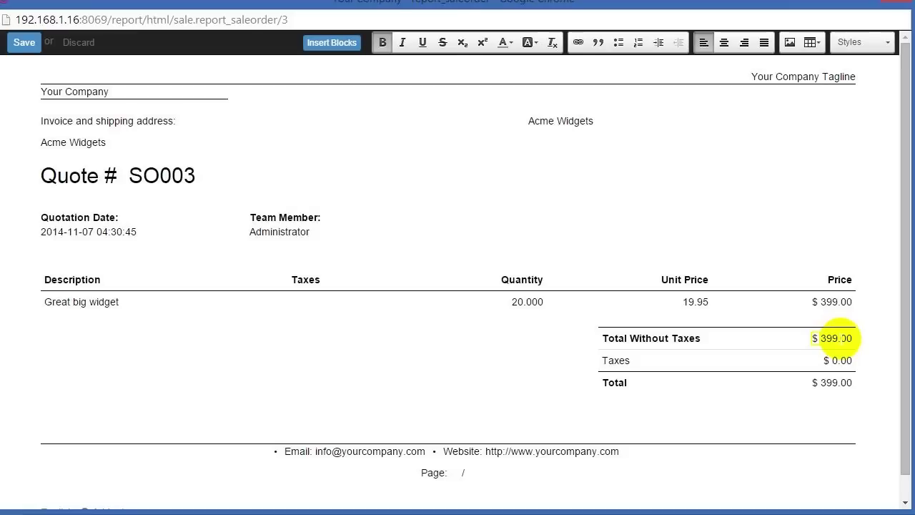
- Set the Great big widget quantity to 21.000 directly in the report and save the edits
click(517, 302)
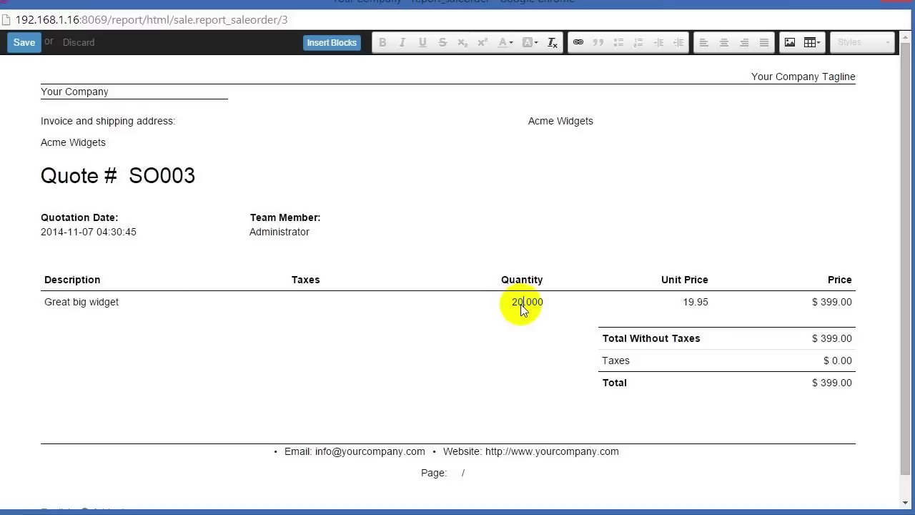
key(Delete)
text(1)
click(25, 45)
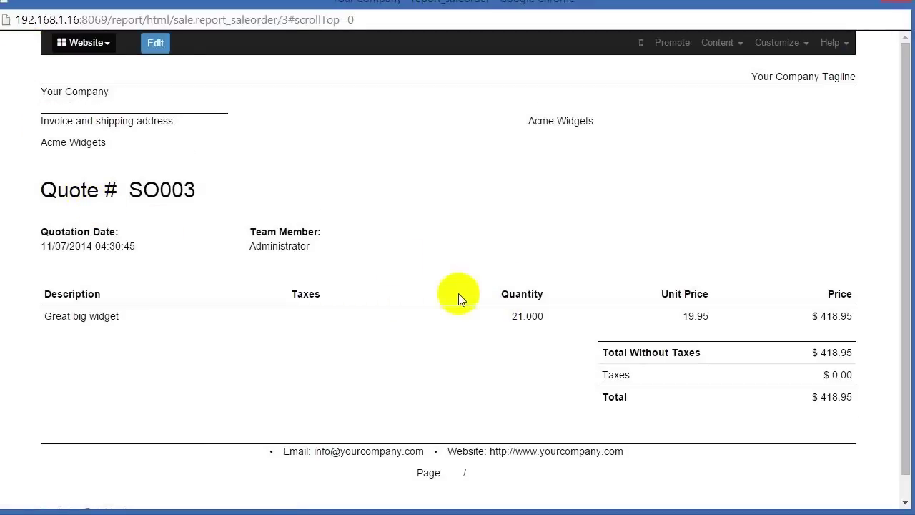
- Close the report window and reload the Acme Widgets quotation record to check its order line
double_click(100, 9)
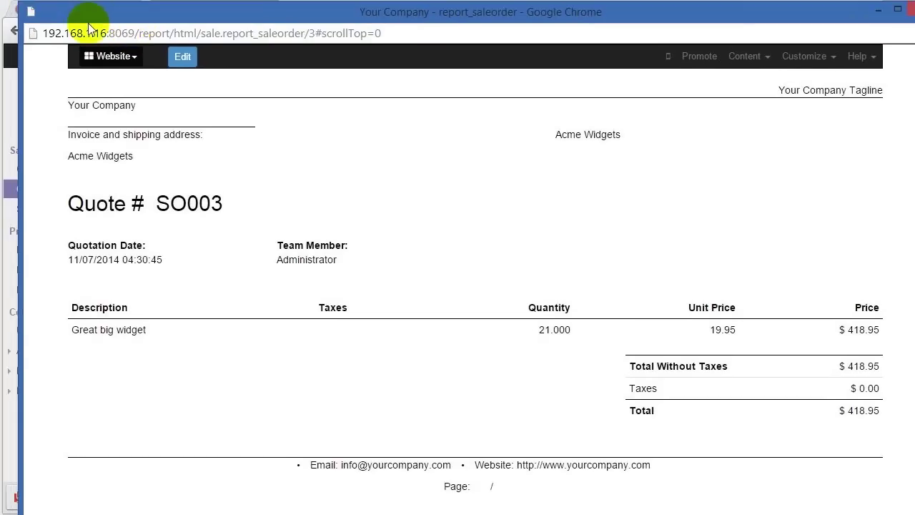
drag(605, 20, 620, 45)
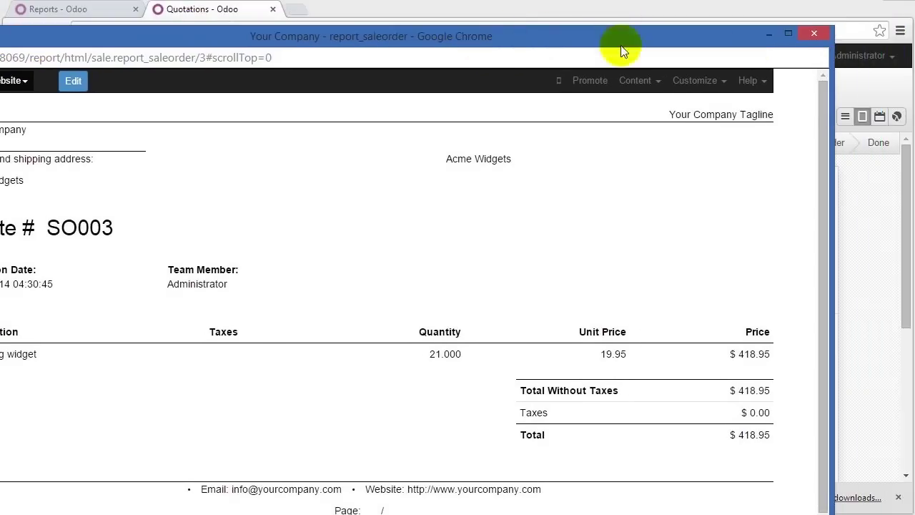
click(813, 32)
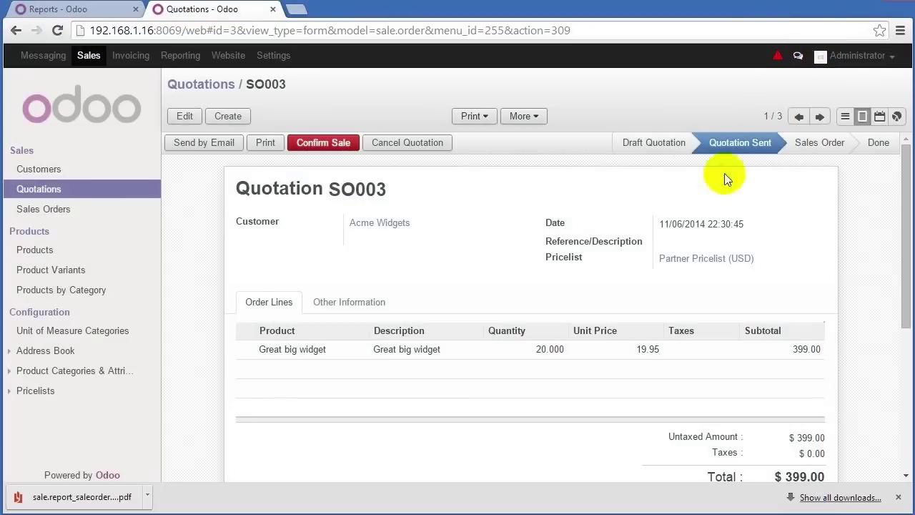
click(801, 117)
click(819, 117)
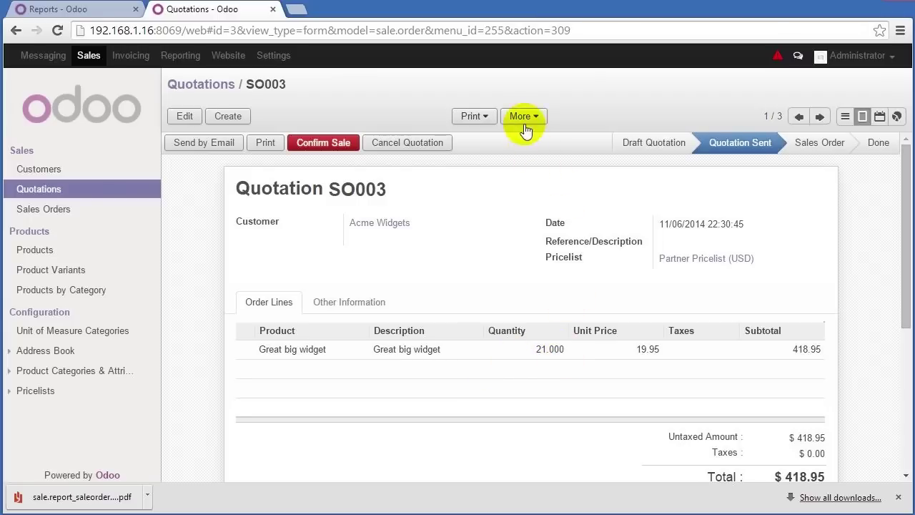
- Print the quotation report, append "this time I changed it..." to the Great big widget description directly on the page and save
click(265, 142)
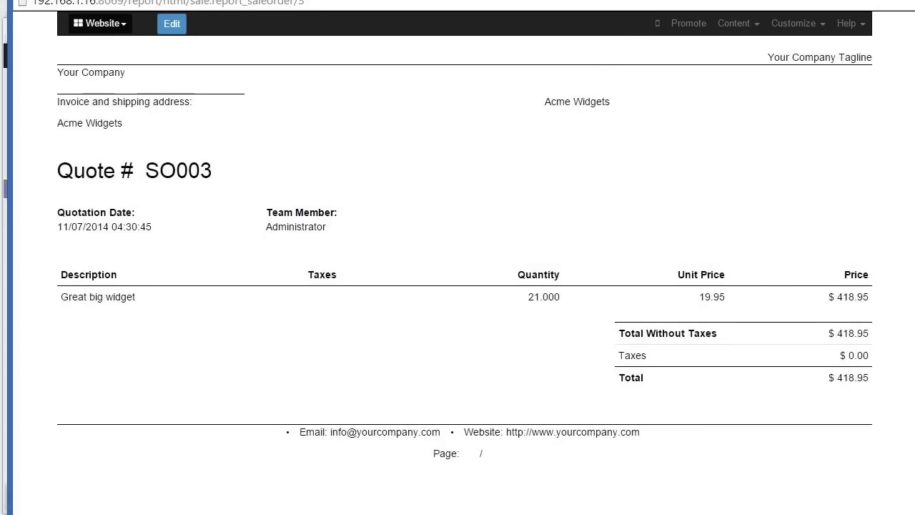
click(141, 30)
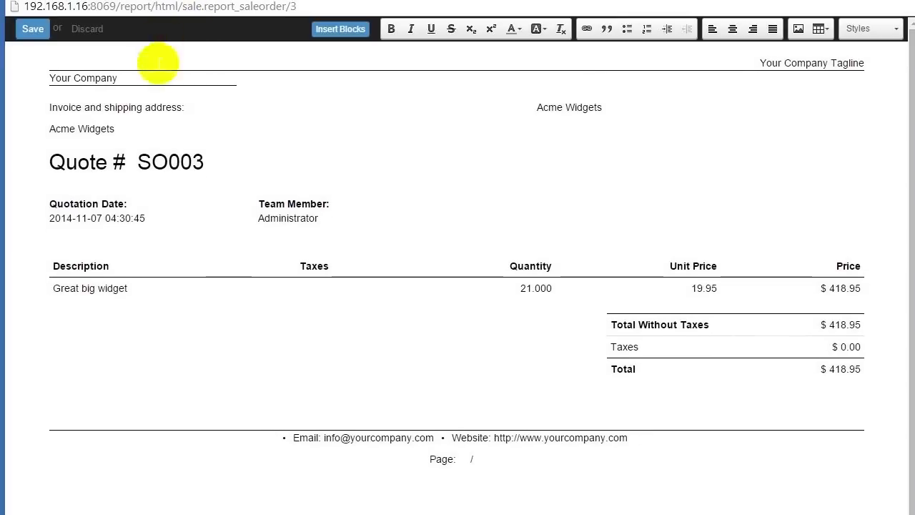
click(134, 286)
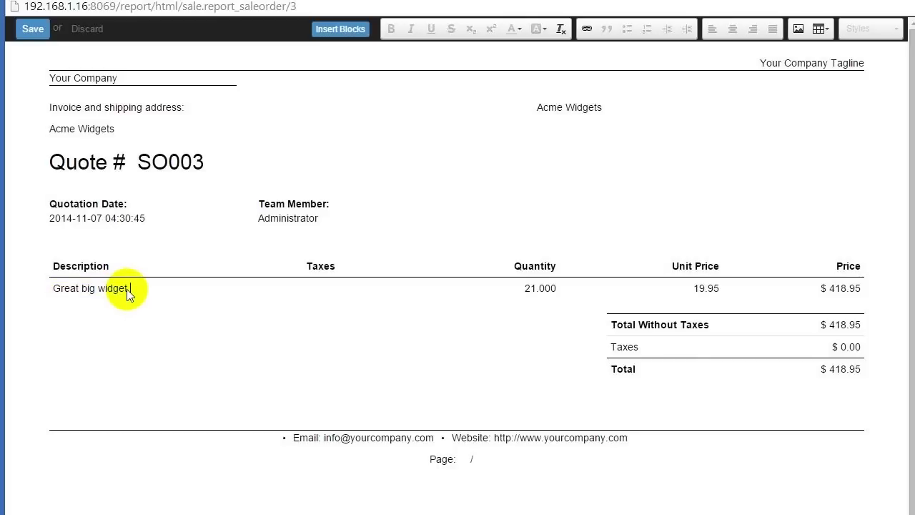
text(this time I changed it )
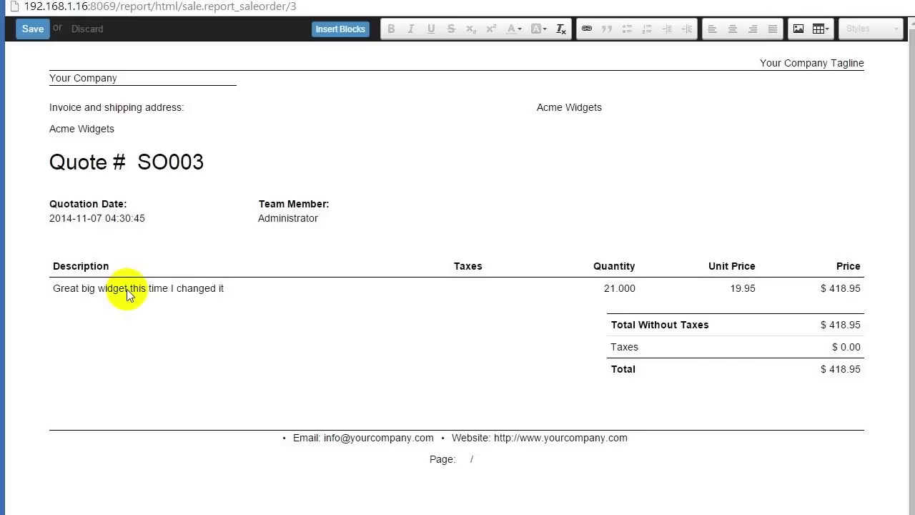
text(...)
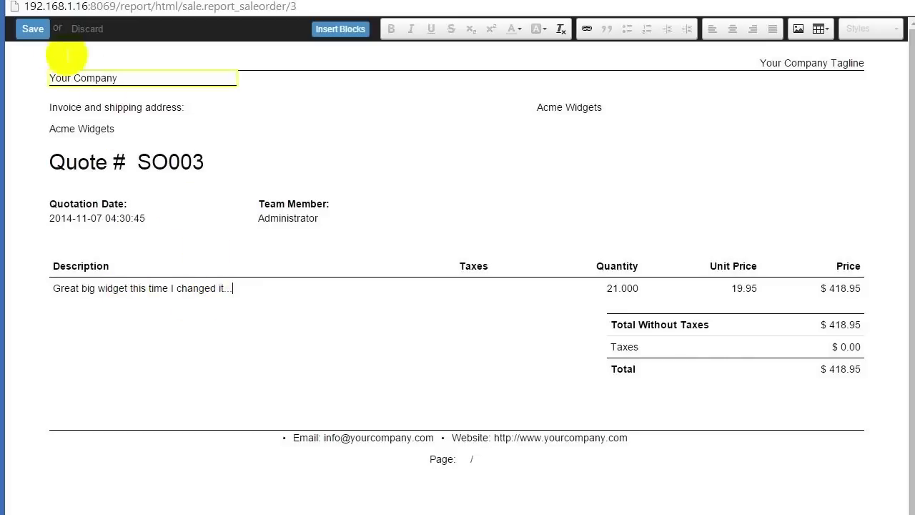
click(32, 28)
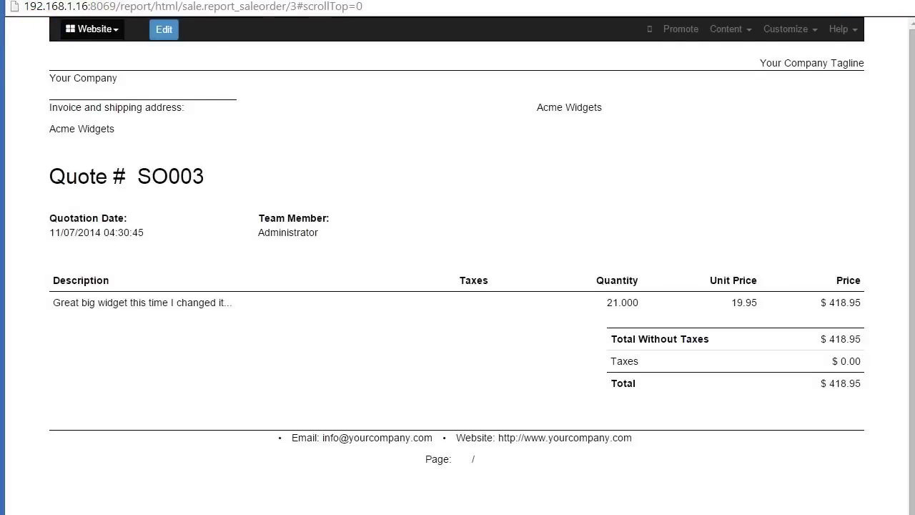
- Close the report window and reload the Acme Widgets quotation record to check its order line description
click(894, 26)
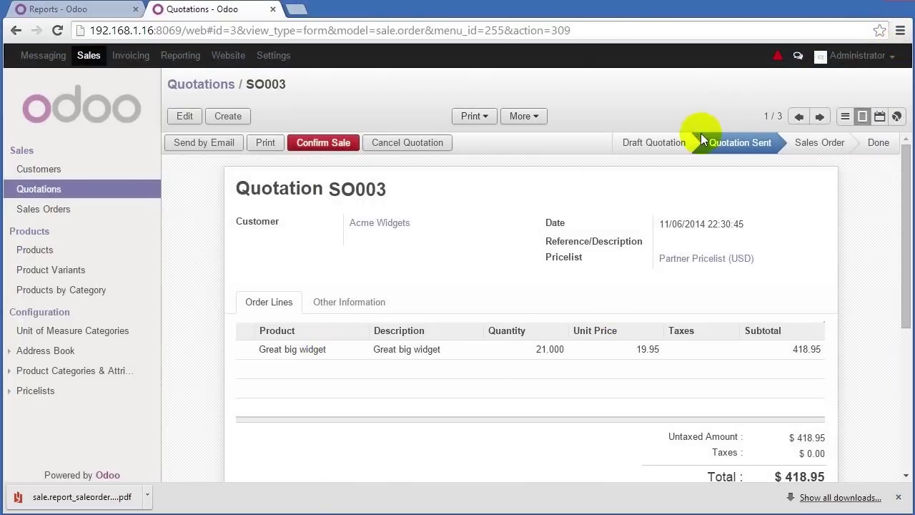
click(800, 116)
click(820, 116)
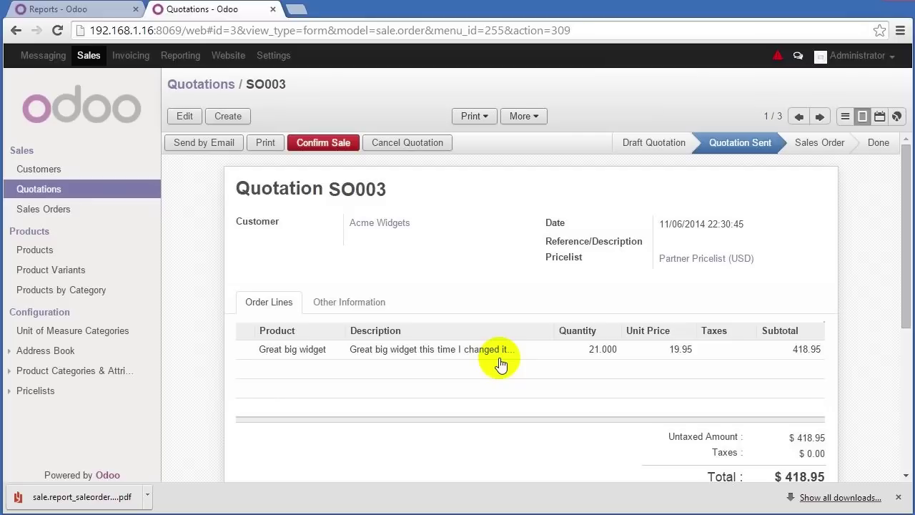
click(898, 497)
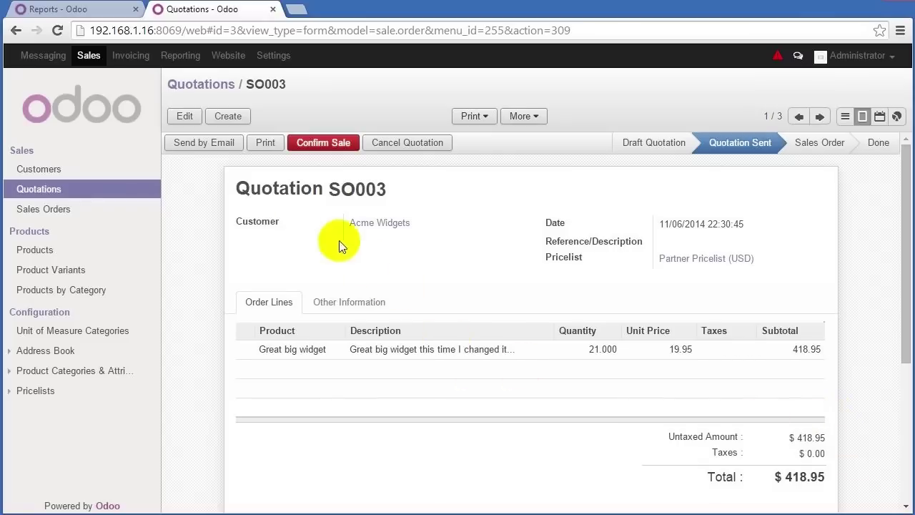
- Reopen the Acme Widgets quotation report, save out of its edit mode and bring up the HTML Editor
click(270, 144)
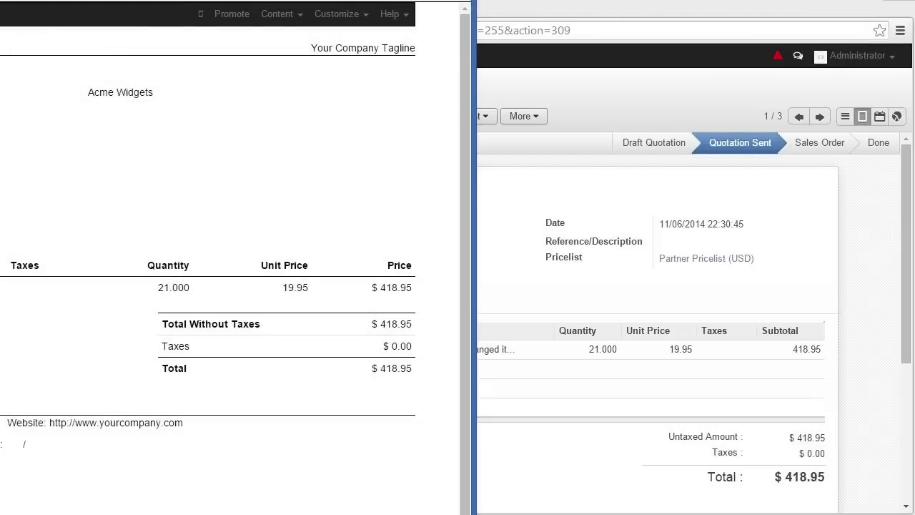
drag(0, 0, 224, 2)
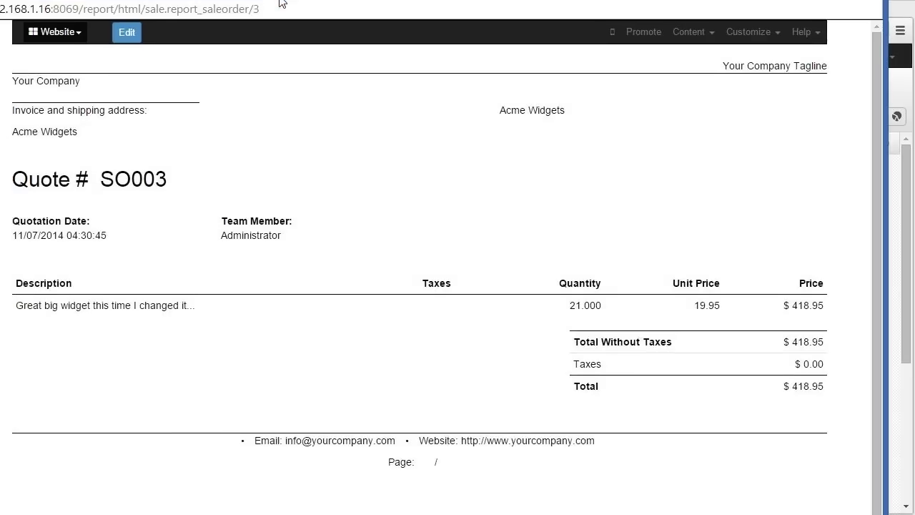
click(136, 33)
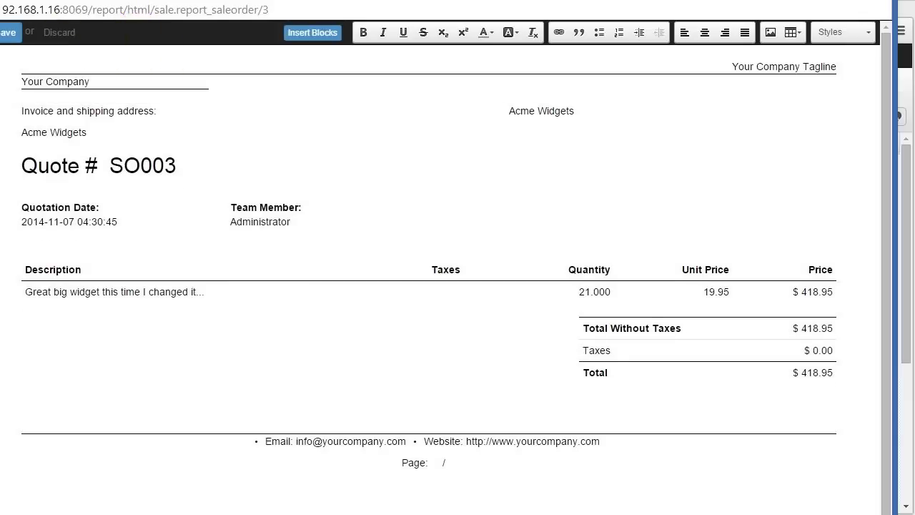
click(47, 37)
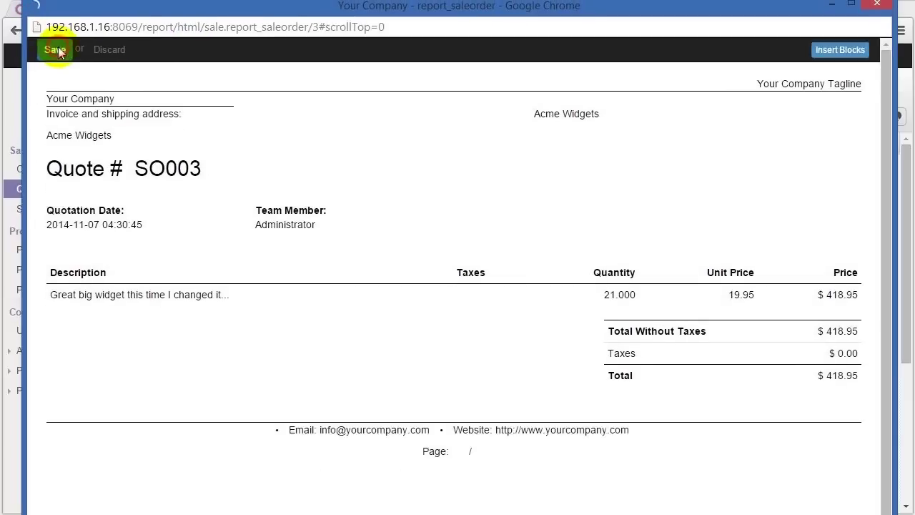
click(781, 52)
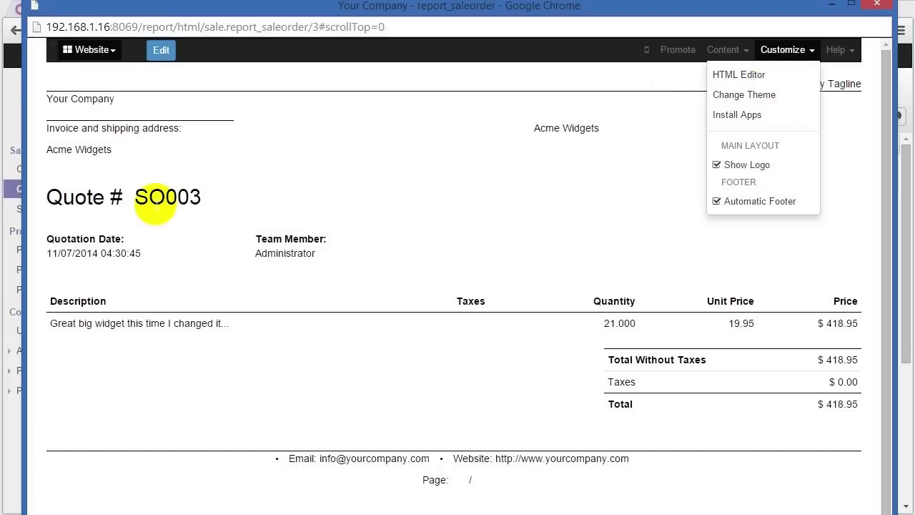
click(731, 76)
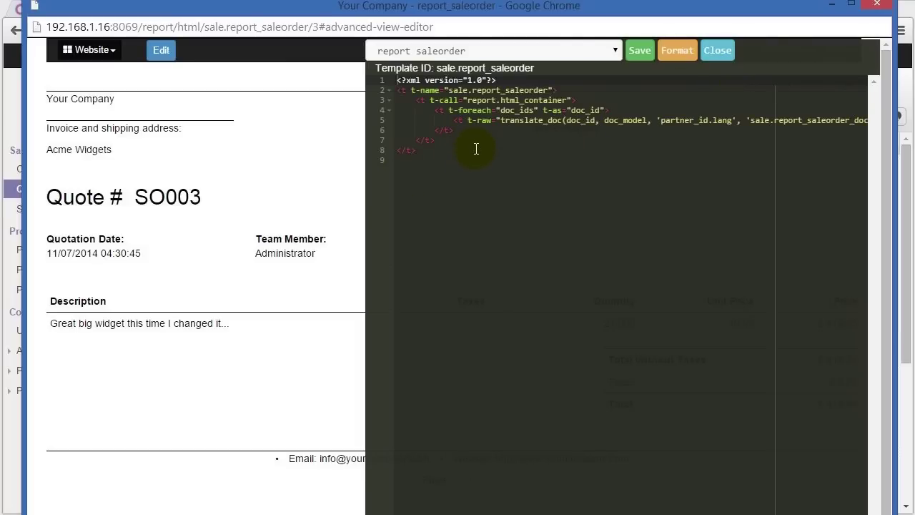
- Browse the report's templates in the HTML editor, examining Footer Copyright, Show Logo and Editor
click(616, 50)
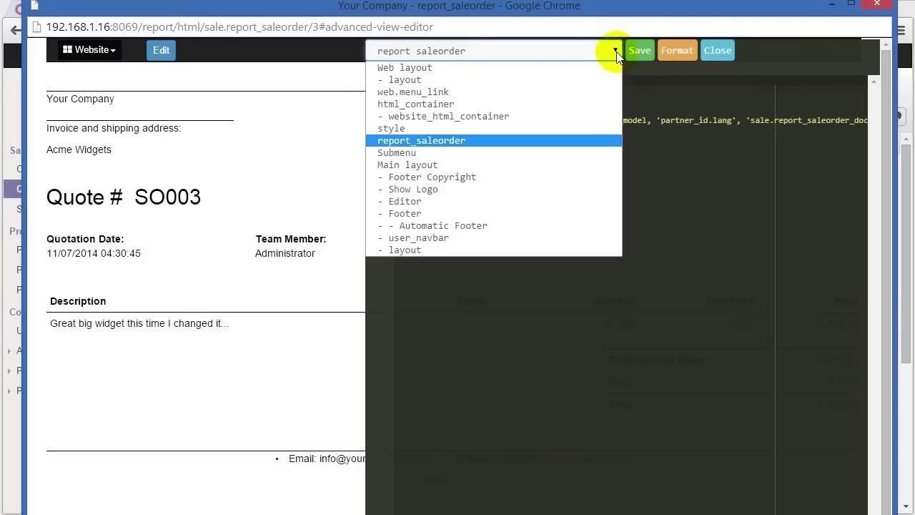
click(615, 51)
click(615, 51)
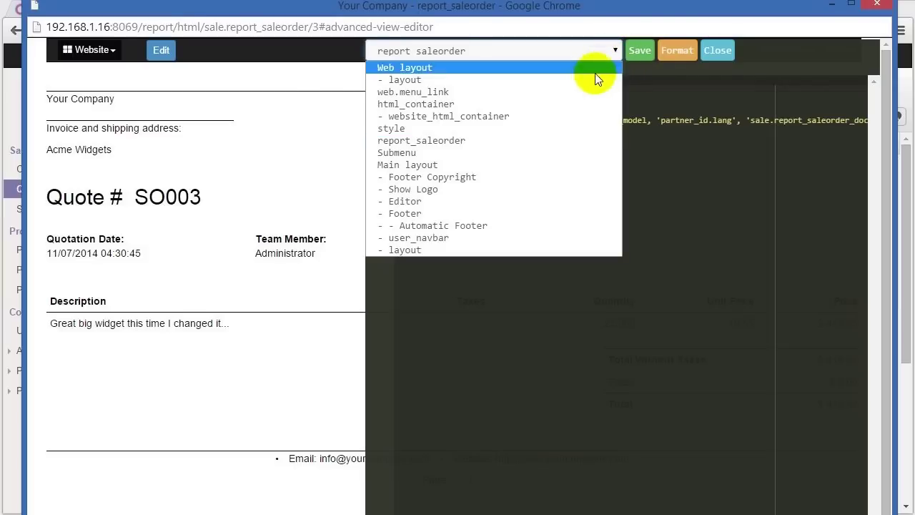
click(460, 177)
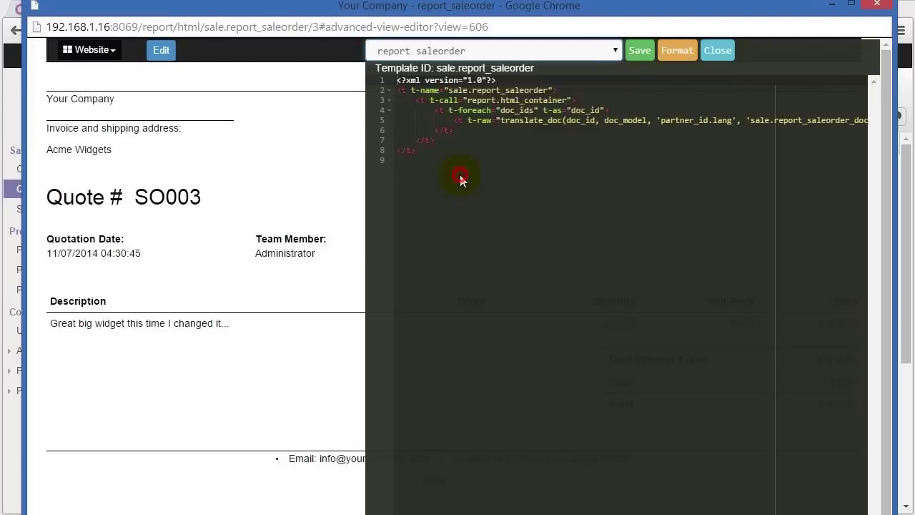
click(615, 52)
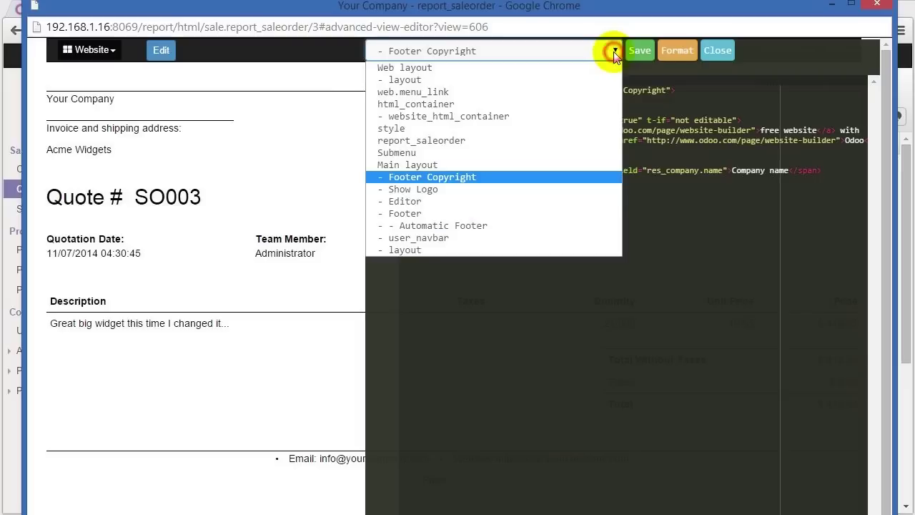
click(540, 196)
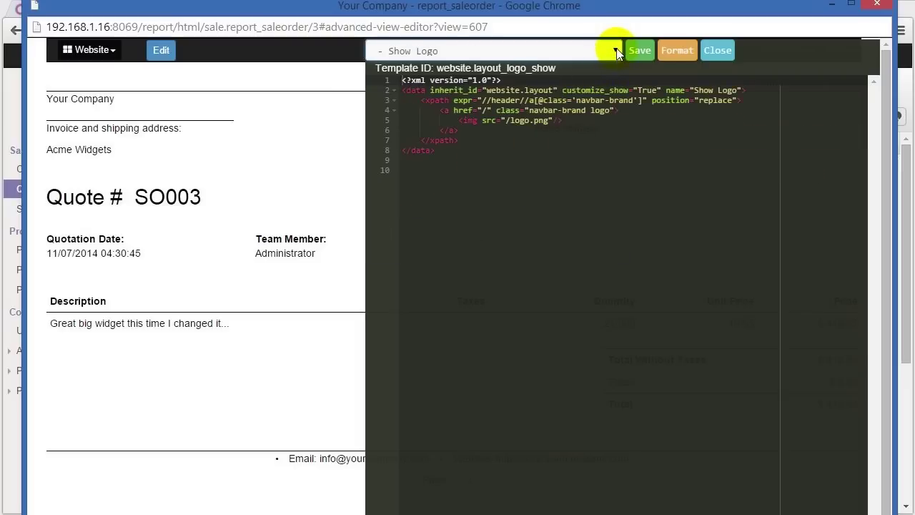
click(616, 51)
click(509, 203)
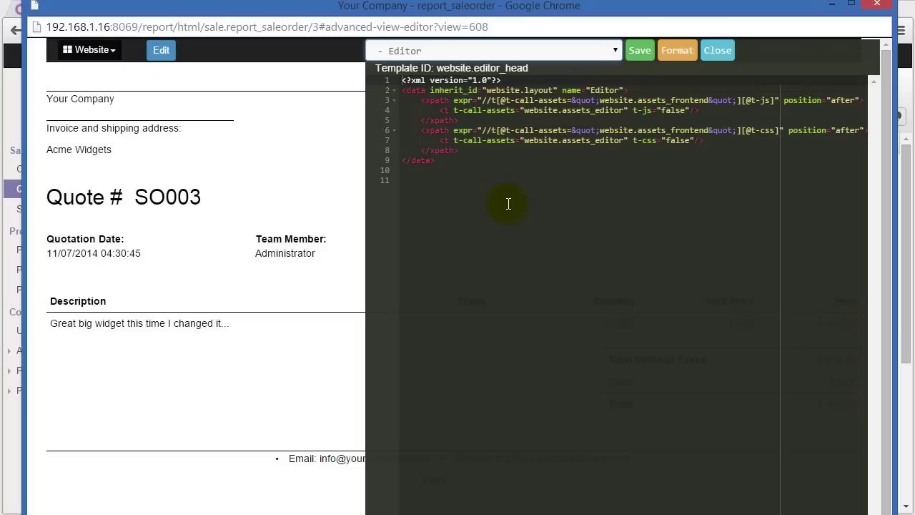
- Examine the style and website_html_container templates in the HTML editor and close the report window
click(613, 51)
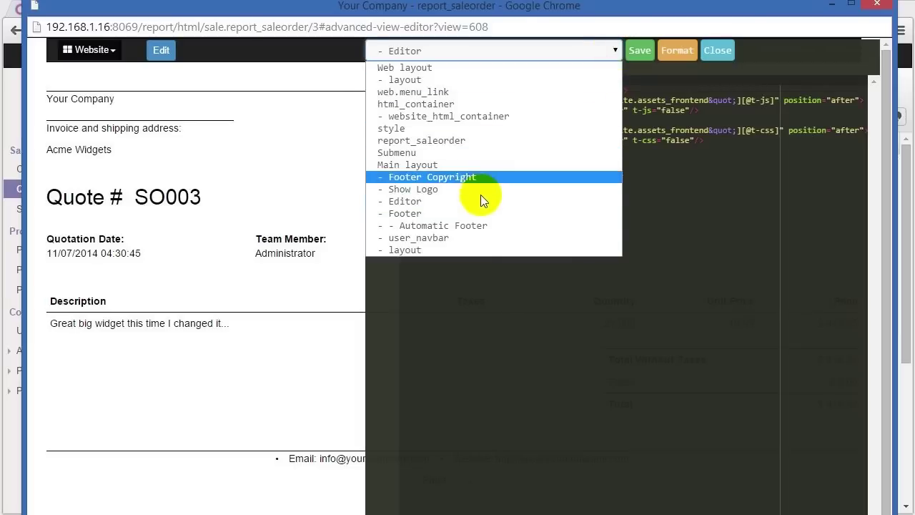
click(454, 128)
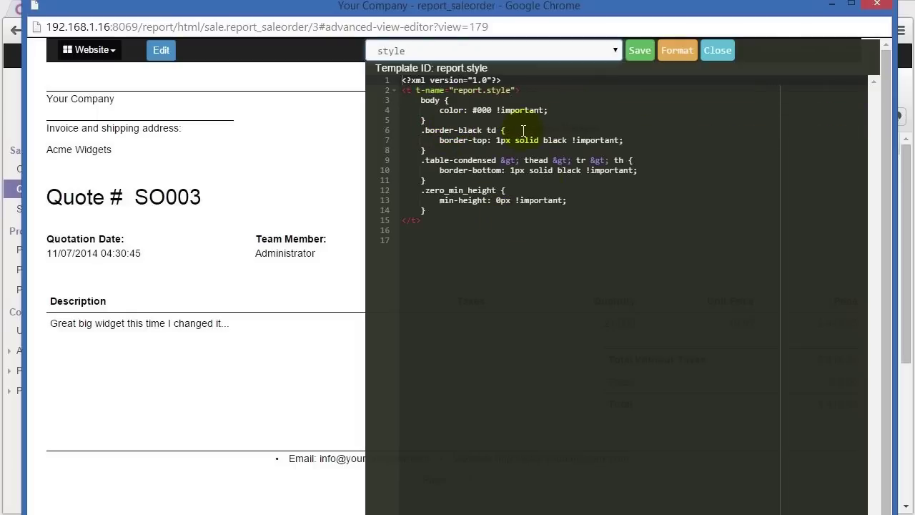
click(613, 51)
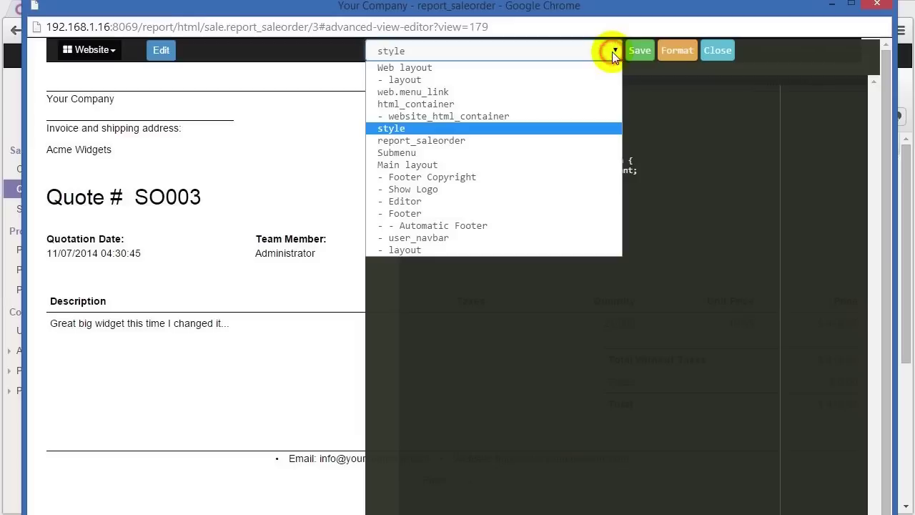
click(538, 115)
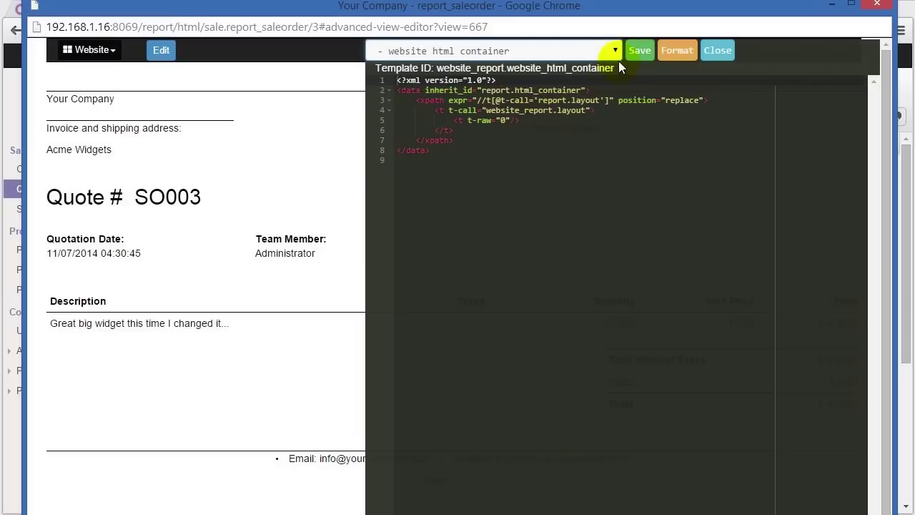
click(614, 51)
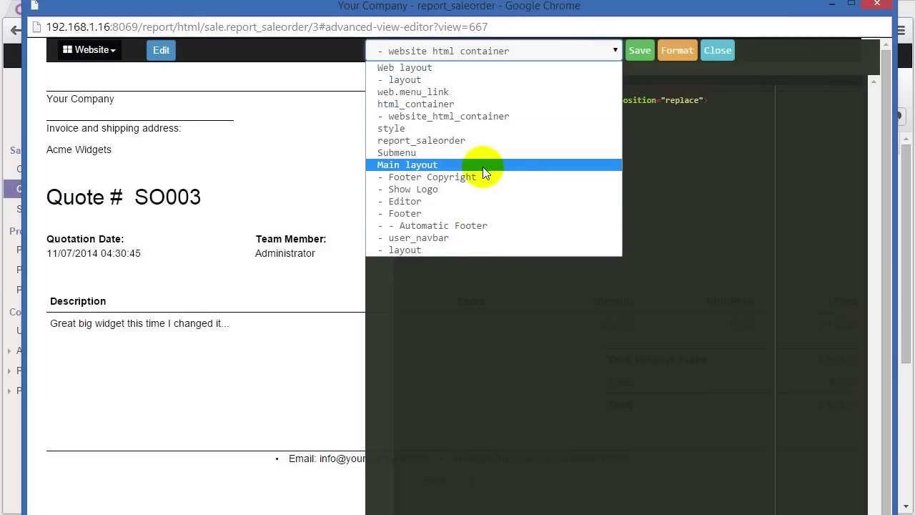
click(655, 238)
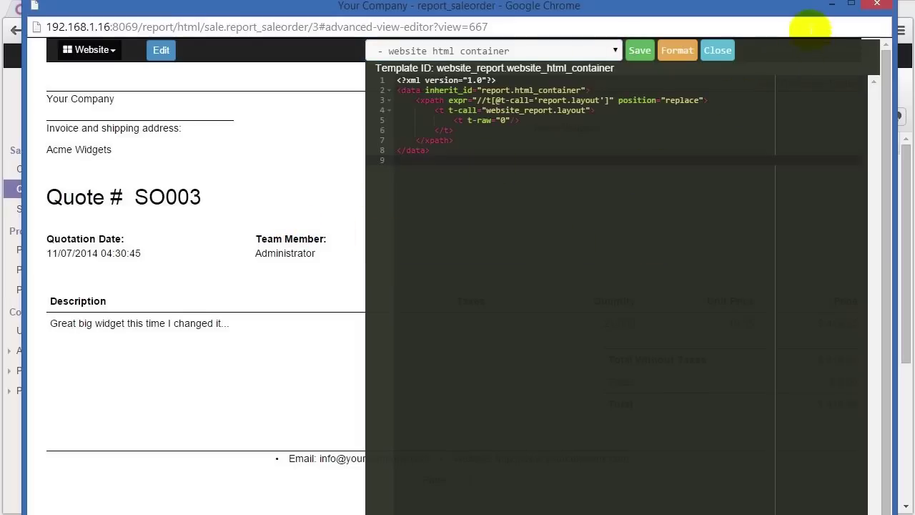
drag(783, 15, 797, 30)
click(884, 25)
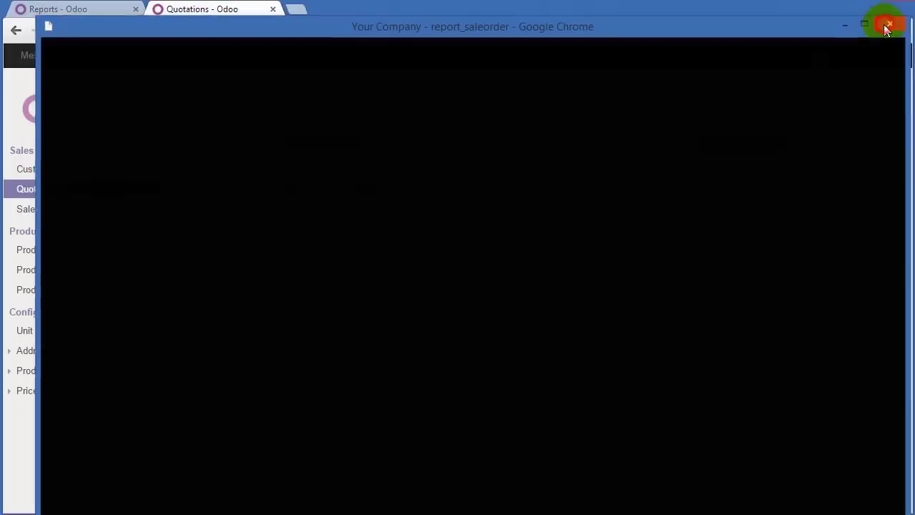
- Search the QWeb views associated with the Quotation / Order report definition and open the report_saleorder view
click(87, 11)
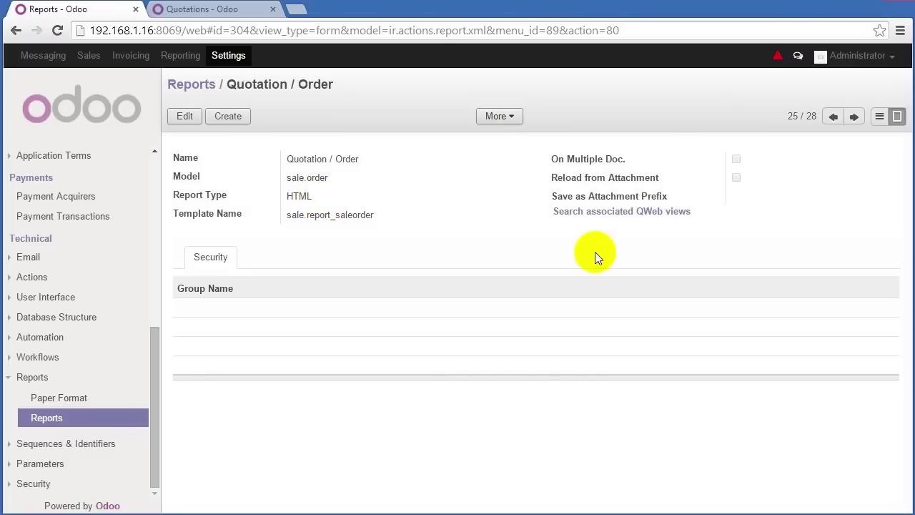
click(618, 213)
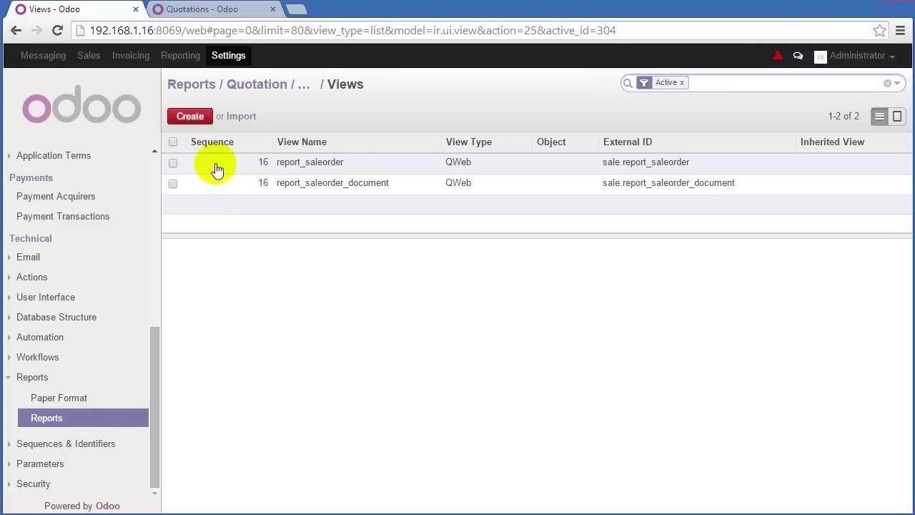
click(335, 163)
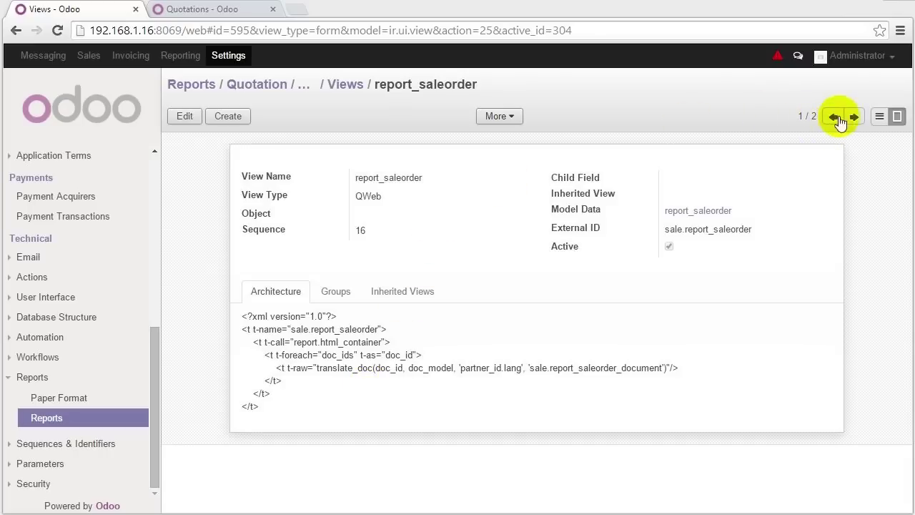
- Return to the list of views and open report_saleorder_document to review its architecture code
click(879, 117)
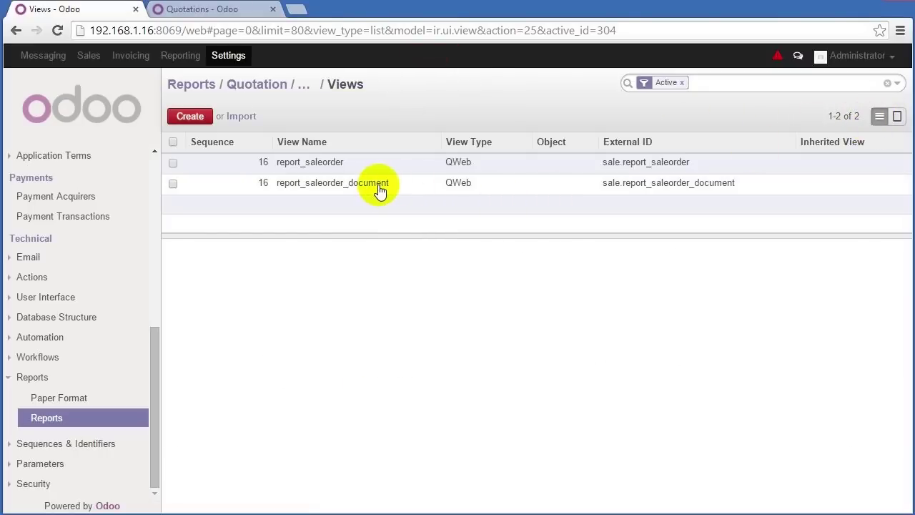
click(330, 191)
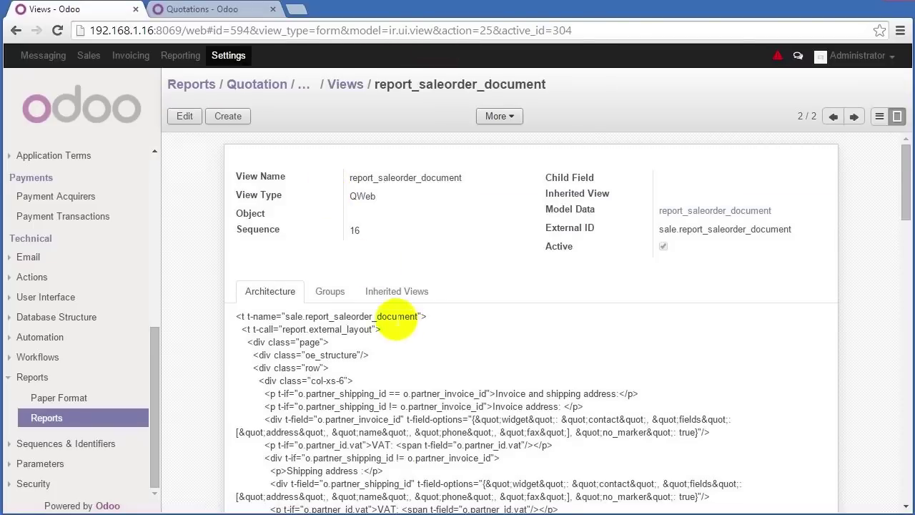
scroll(391, 313, down, 1)
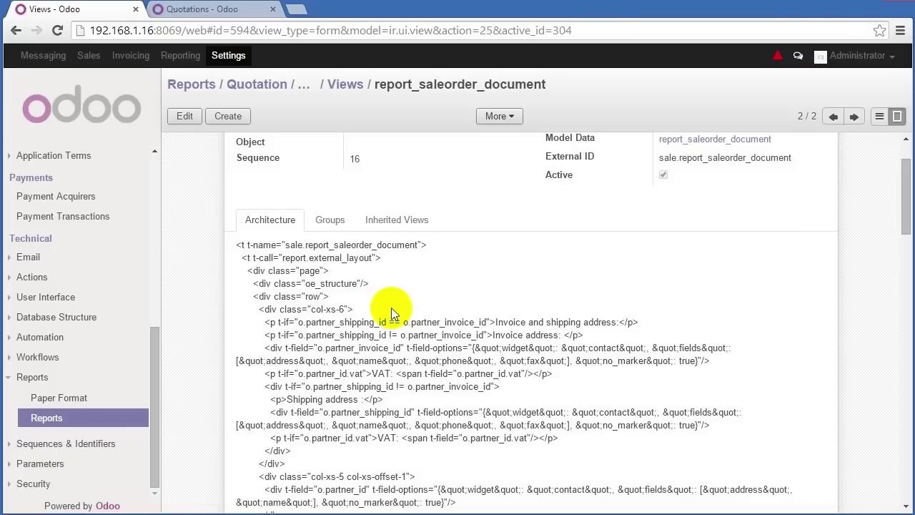
scroll(391, 313, up, 1)
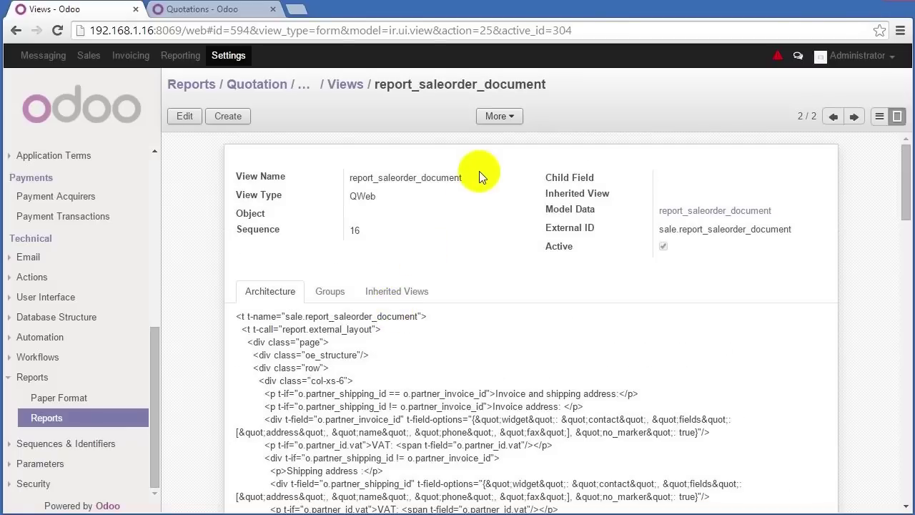
- Duplicate the report_saleorder_document view as report_saleorder_document_backup, save it and return to the list of views
click(494, 118)
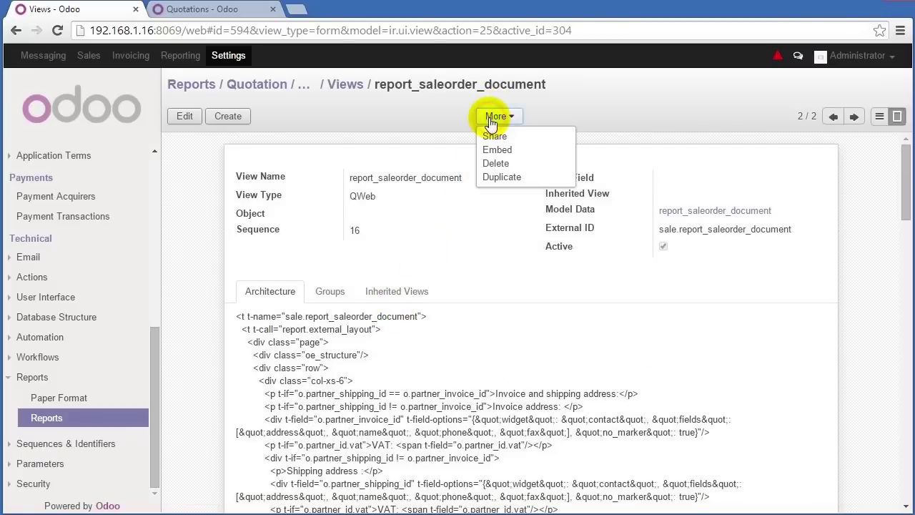
click(499, 179)
text(_)
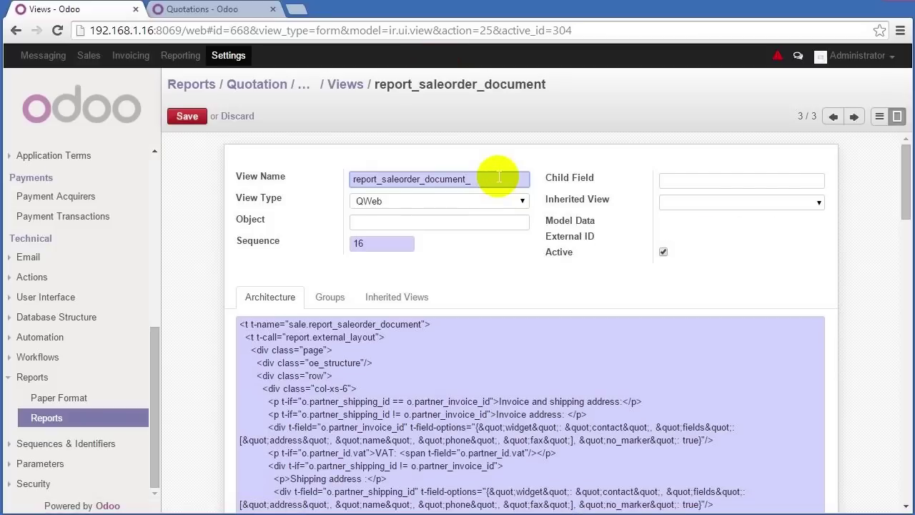
text(backup)
click(190, 117)
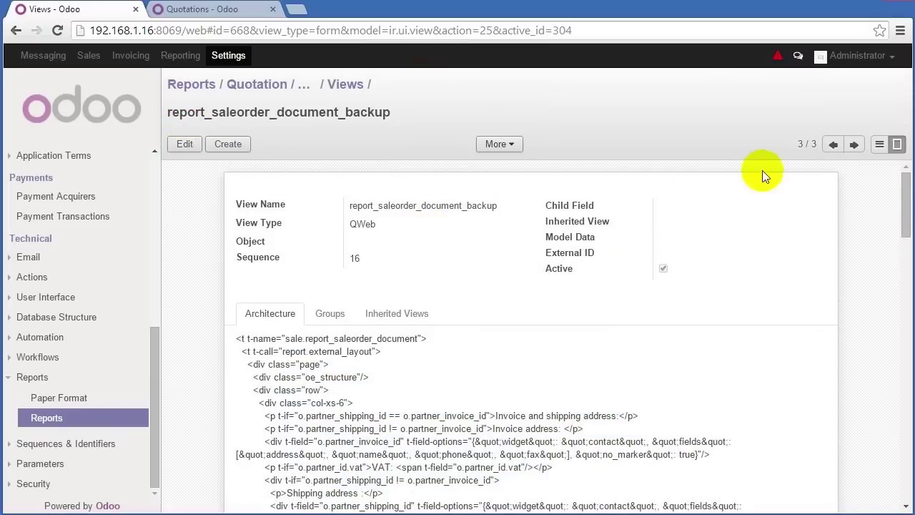
click(881, 145)
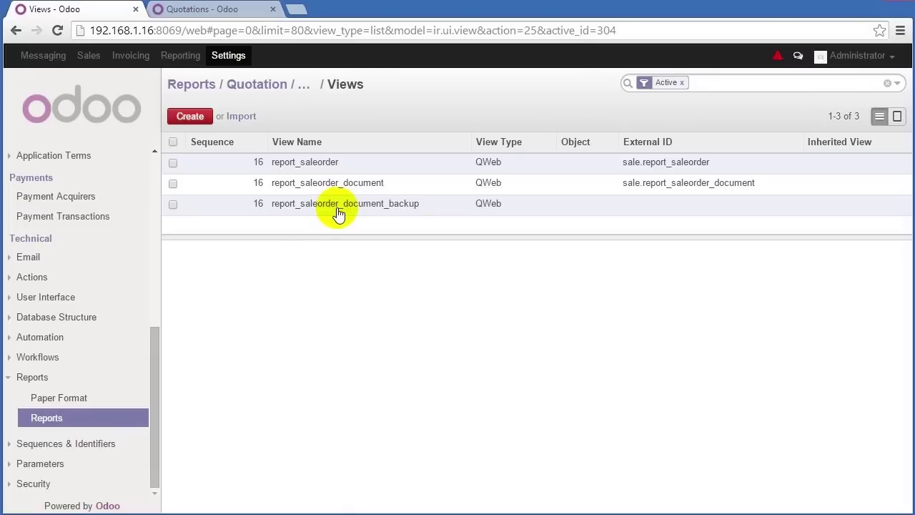
- Print quotation SO003 to check its HTML report, close the report window and return to the list of views
click(240, 11)
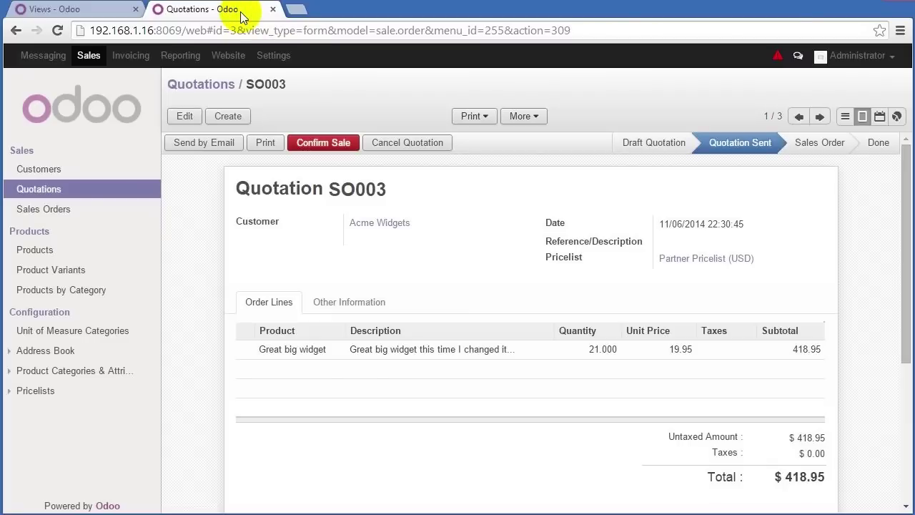
click(266, 145)
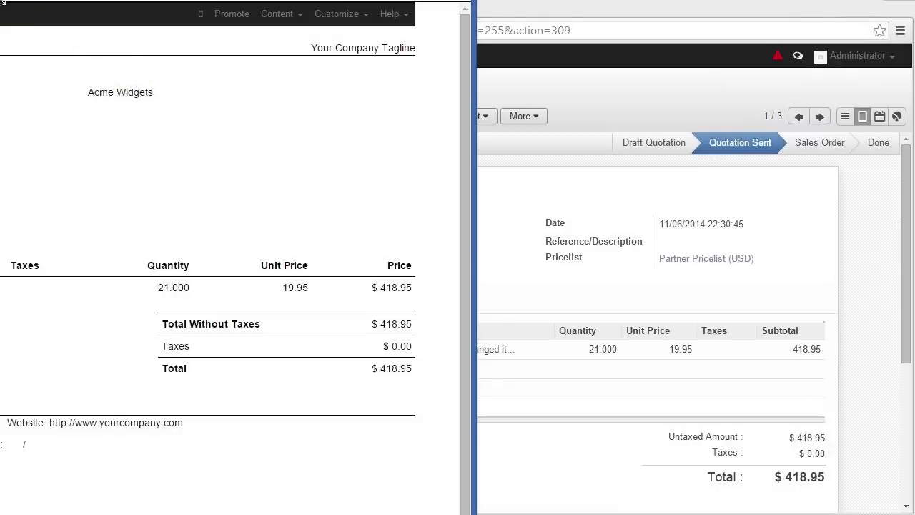
drag(0, 0, 374, 2)
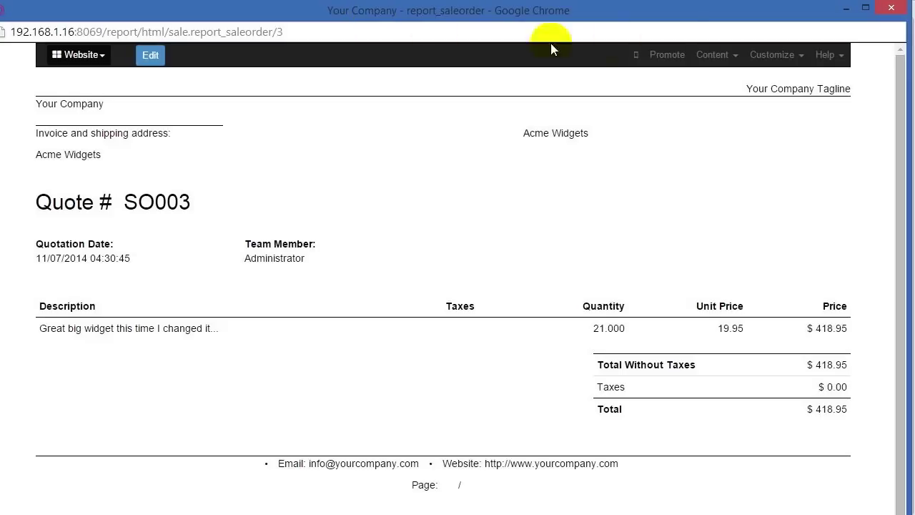
click(894, 17)
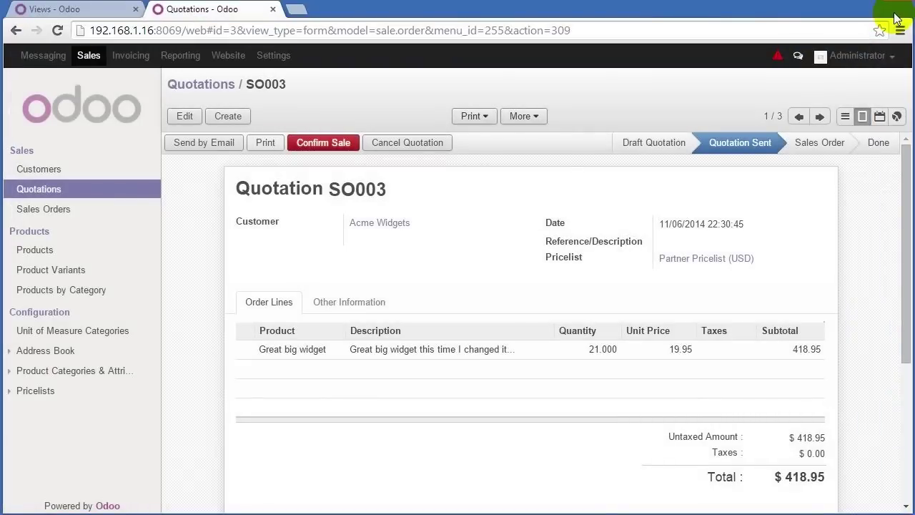
click(84, 10)
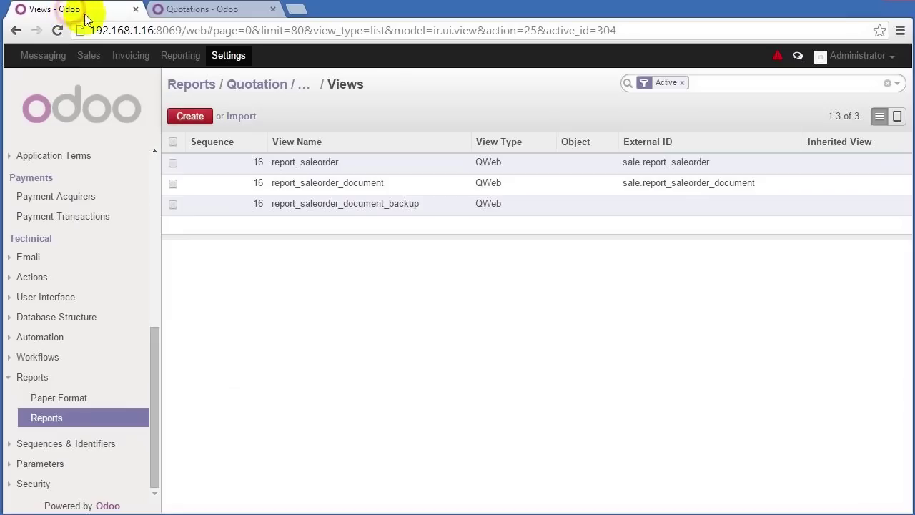
- Compare the External ID and architecture code of report_saleorder_document_backup with those of the original report_saleorder_document view
click(381, 211)
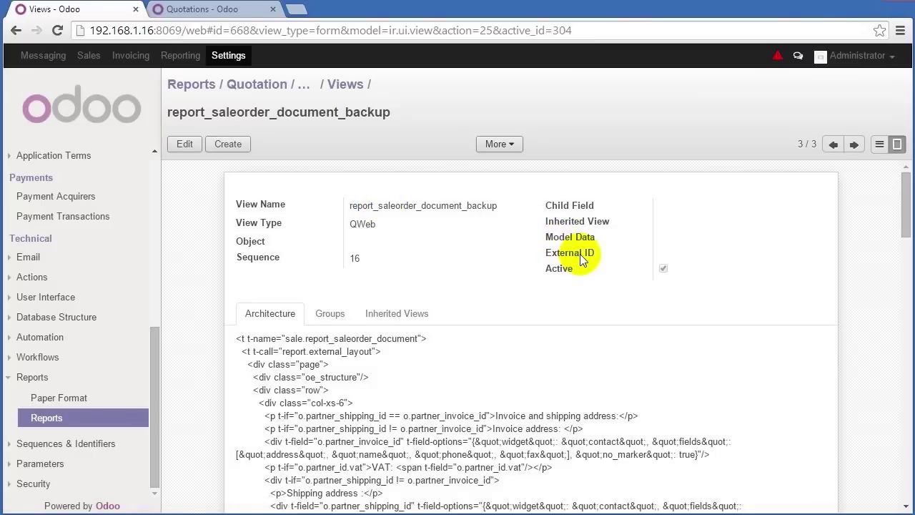
mouse_move(581, 260)
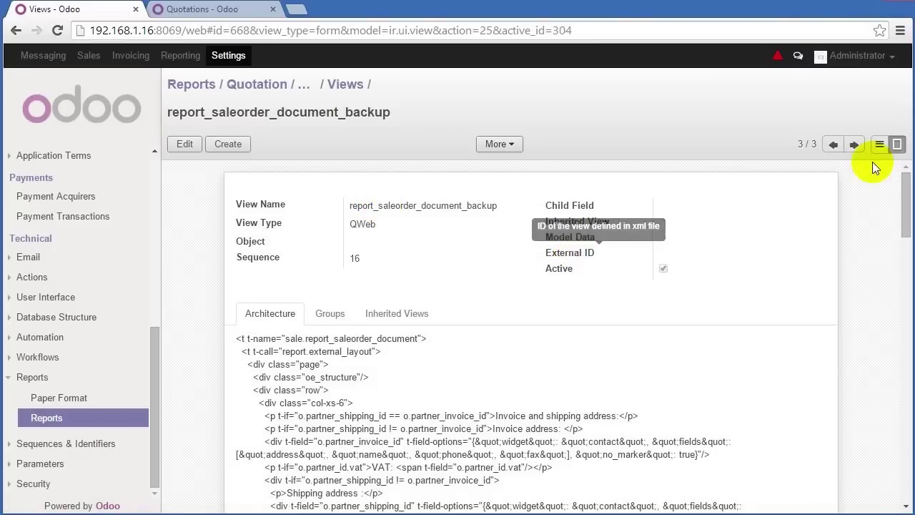
click(833, 143)
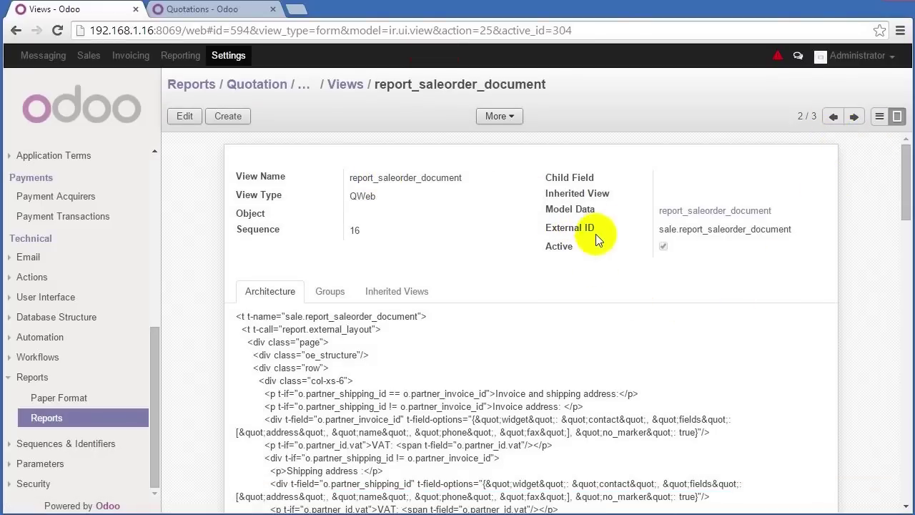
mouse_move(594, 228)
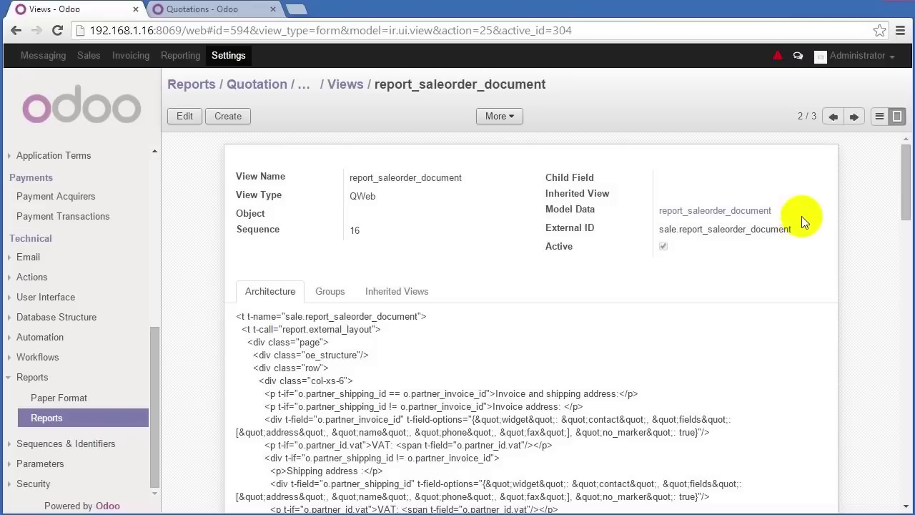
click(854, 116)
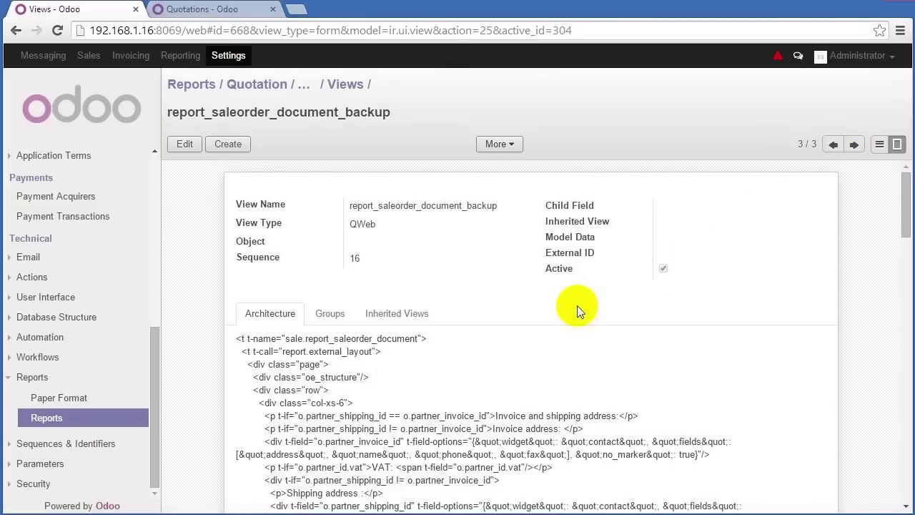
scroll(417, 351, down, 4)
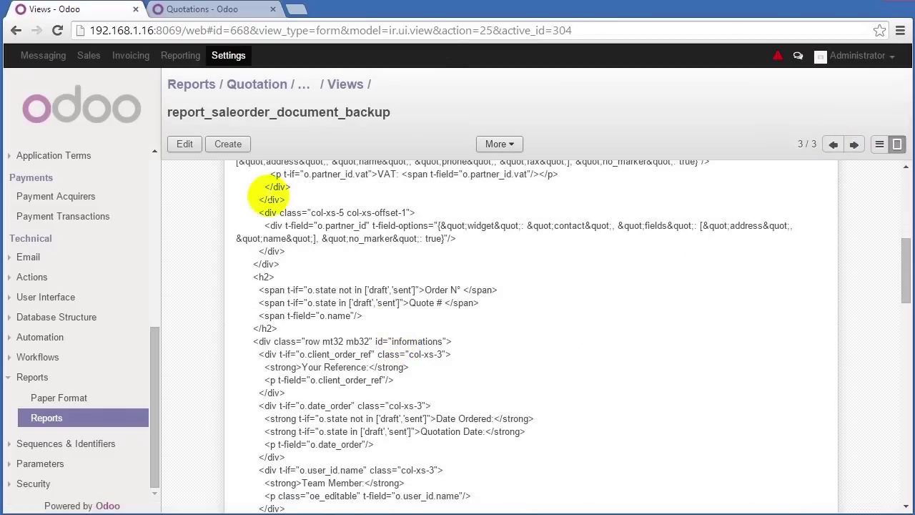
scroll(213, 257, up, 3)
scroll(327, 289, up, 1)
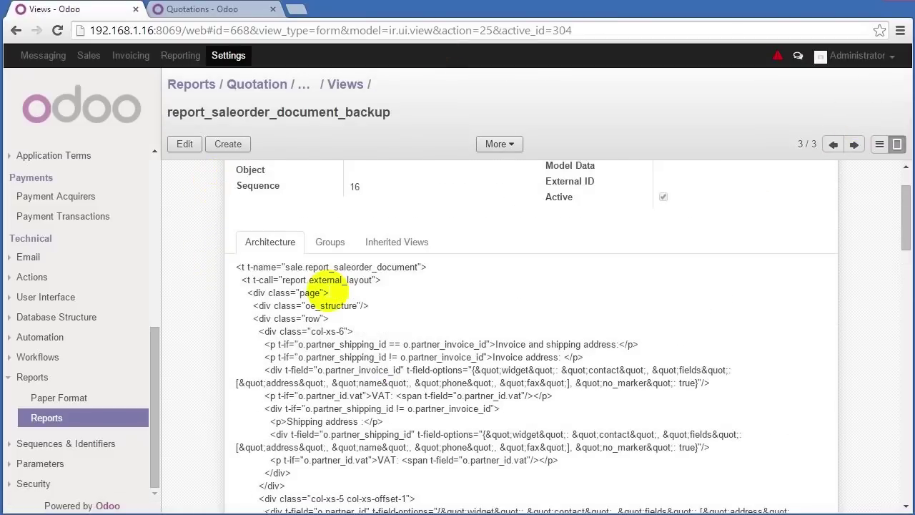
- Copy the entire architecture code of report_saleorder_document_backup, go to the original view's code and return to the list of views
click(186, 146)
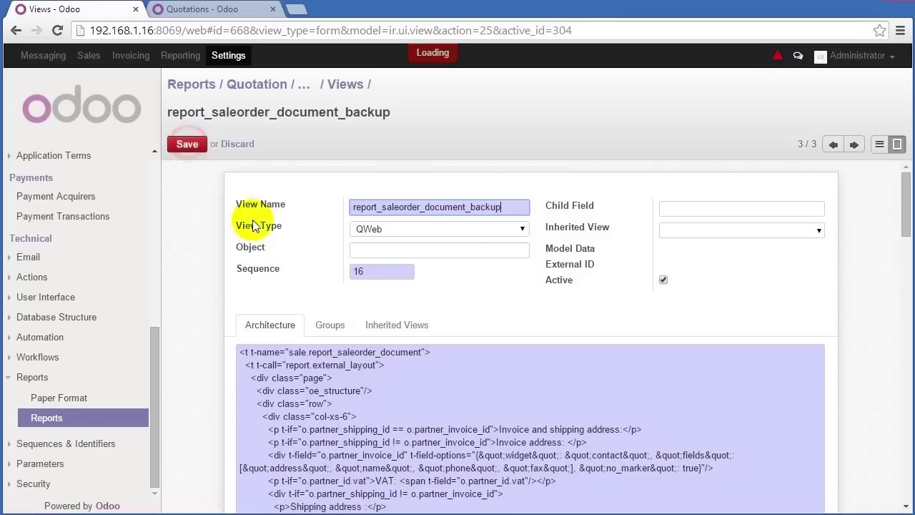
scroll(395, 377, down, 1)
drag(373, 319, 403, 422)
click(393, 288)
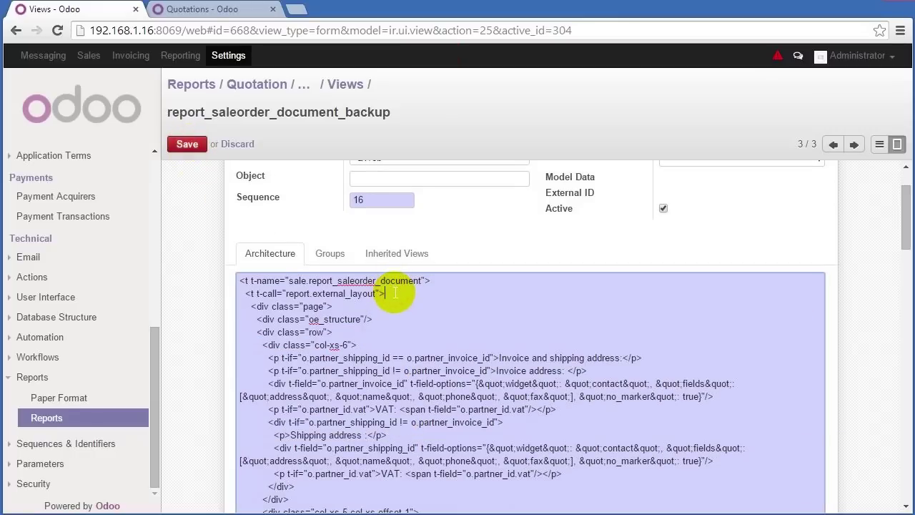
key(ctrl+a)
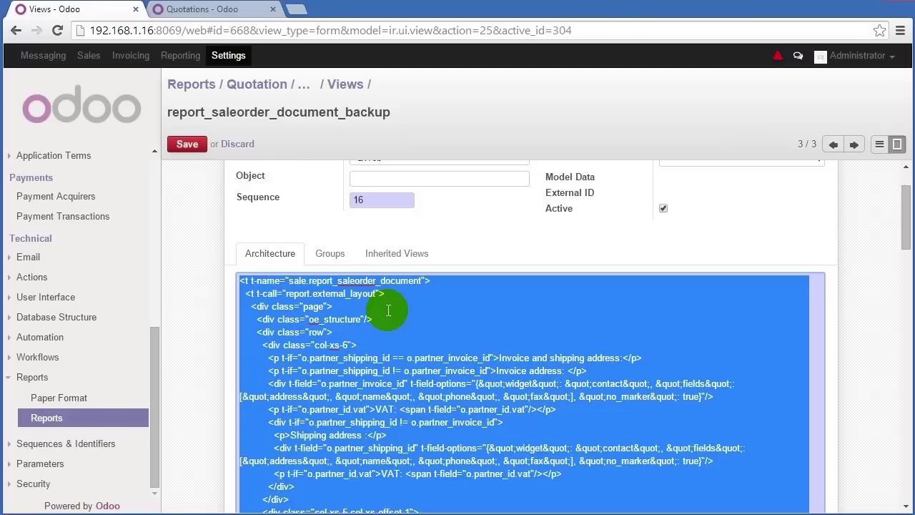
right_click(495, 340)
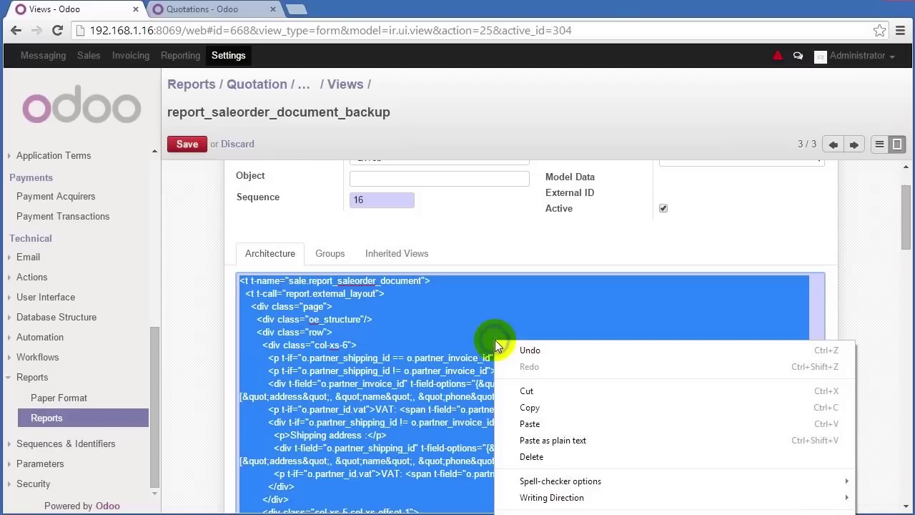
click(528, 407)
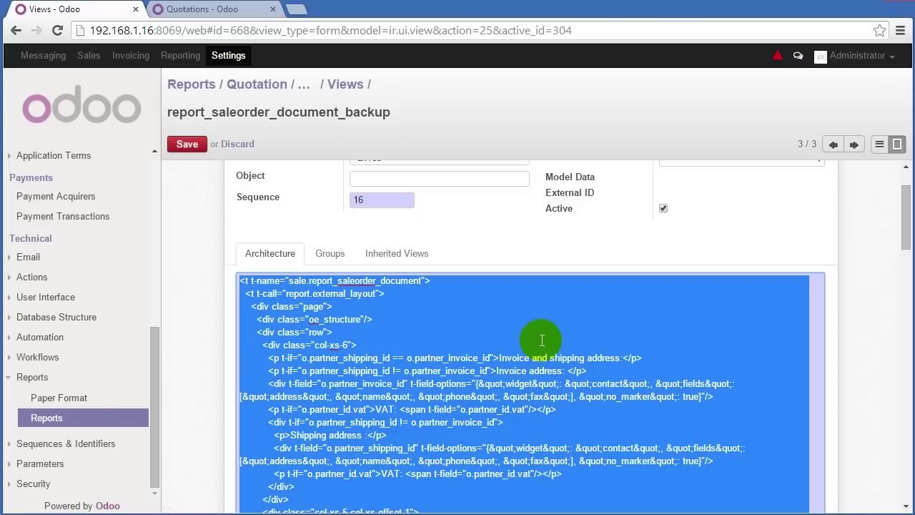
click(549, 252)
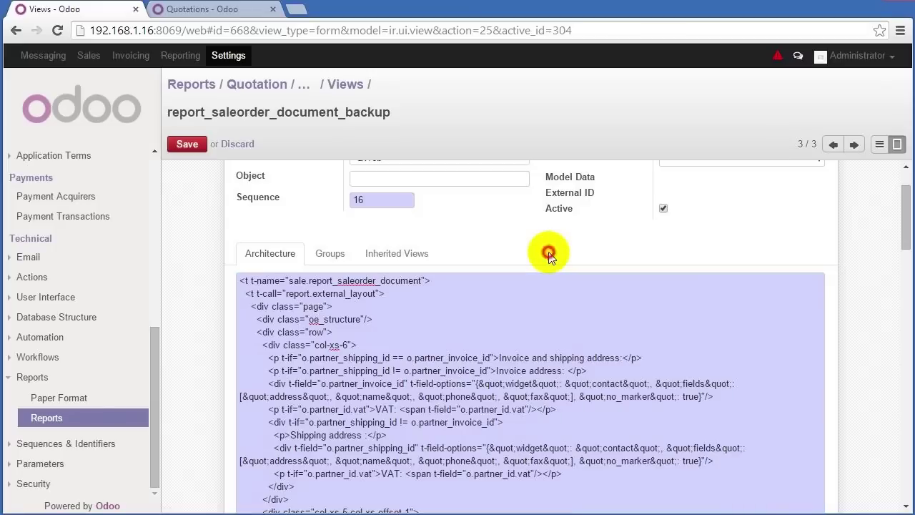
click(832, 146)
click(446, 354)
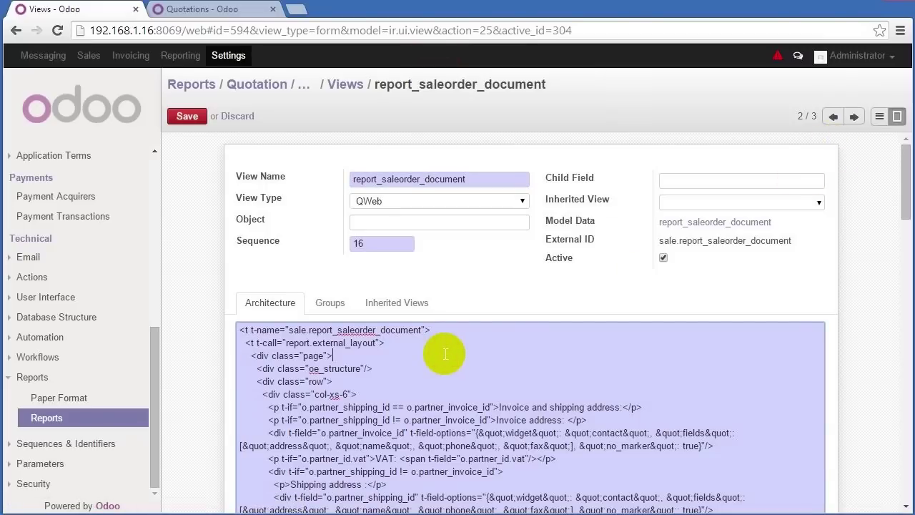
click(881, 117)
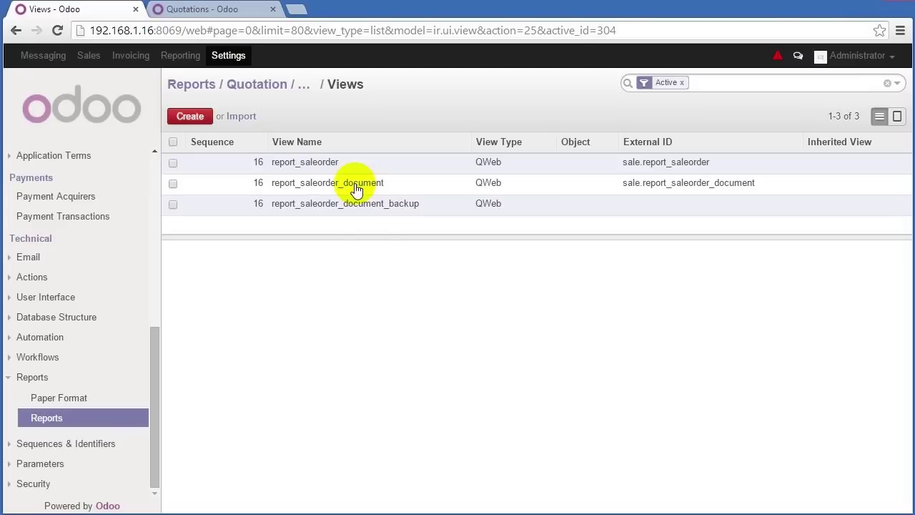
- Open report_saleorder_document for editing and place the cursor in the table header section of its architecture code
click(301, 185)
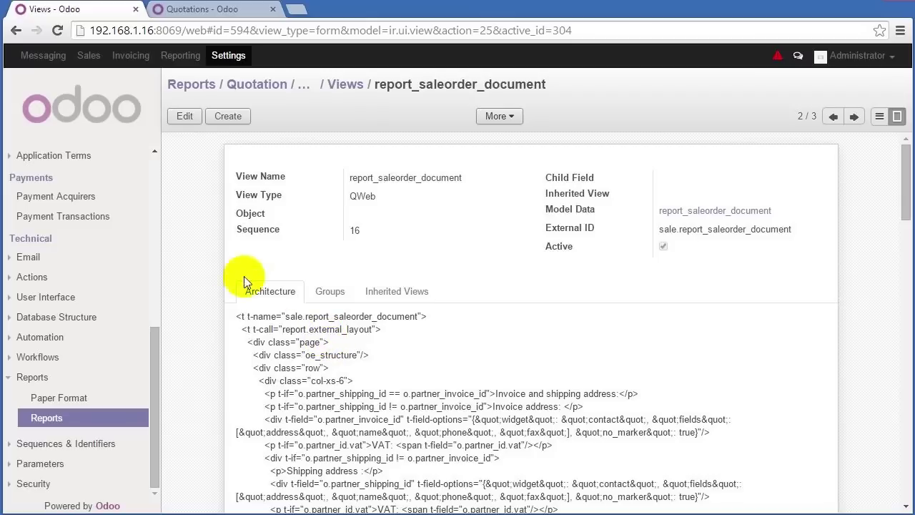
click(186, 118)
scroll(400, 379, down, 5)
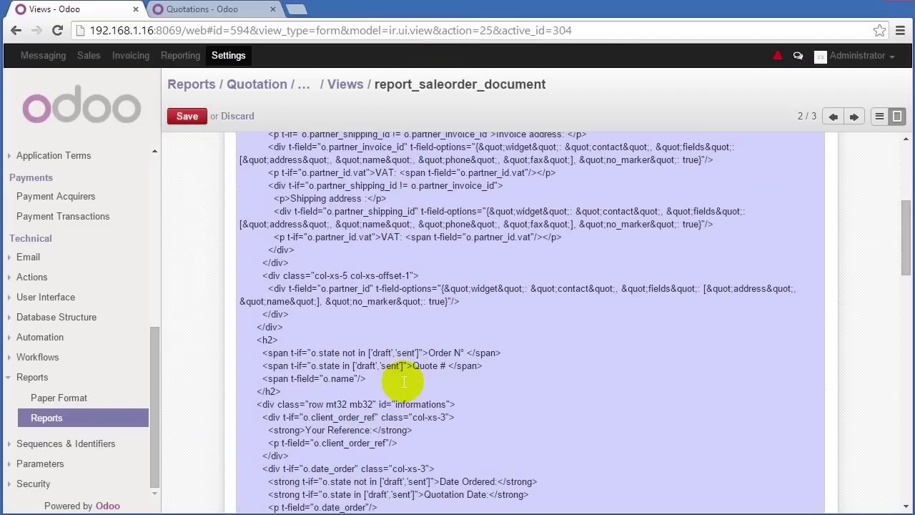
scroll(404, 382, down, 4)
scroll(546, 346, down, 5)
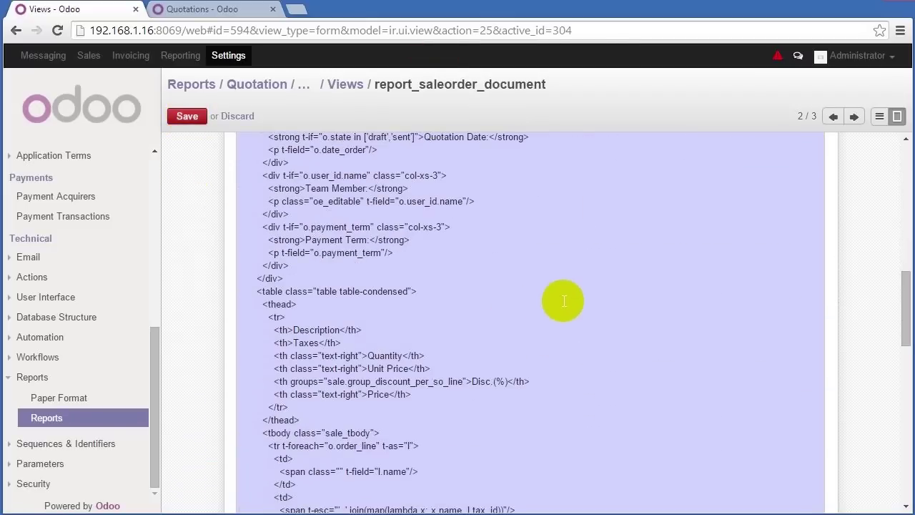
scroll(564, 304, down, 2)
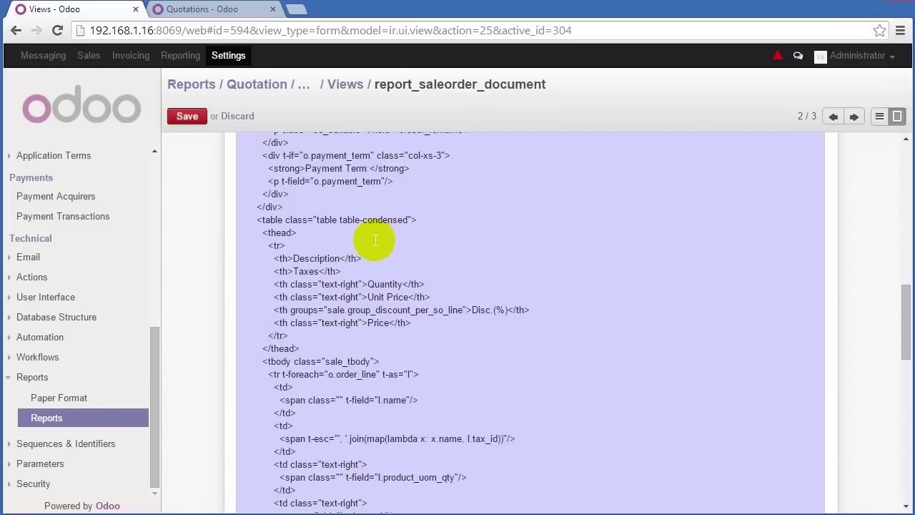
click(299, 232)
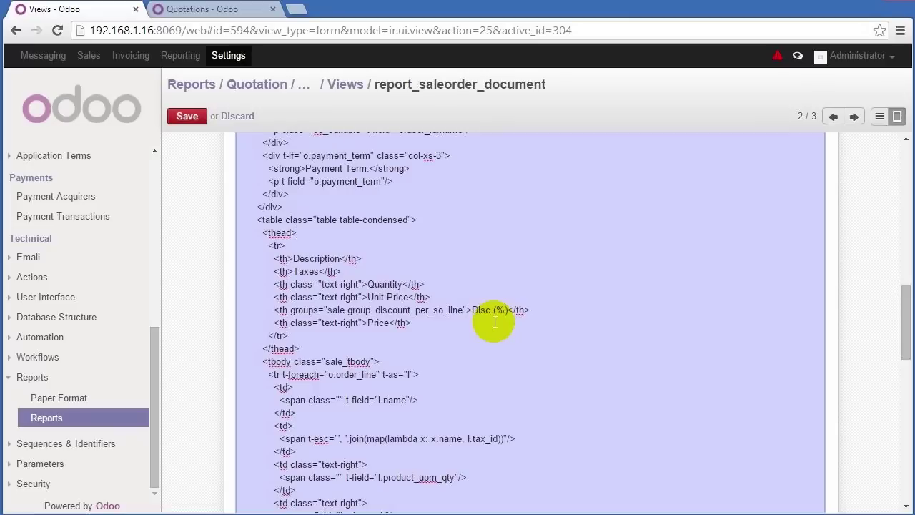
- Select the <th>Taxes</th> line in the order line table's header code
click(458, 283)
drag(458, 284, 262, 296)
click(359, 275)
drag(359, 275, 236, 273)
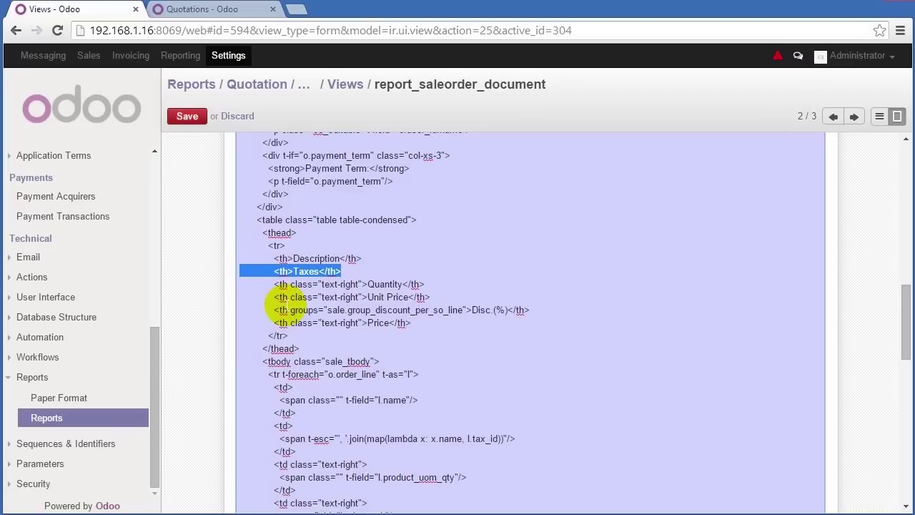